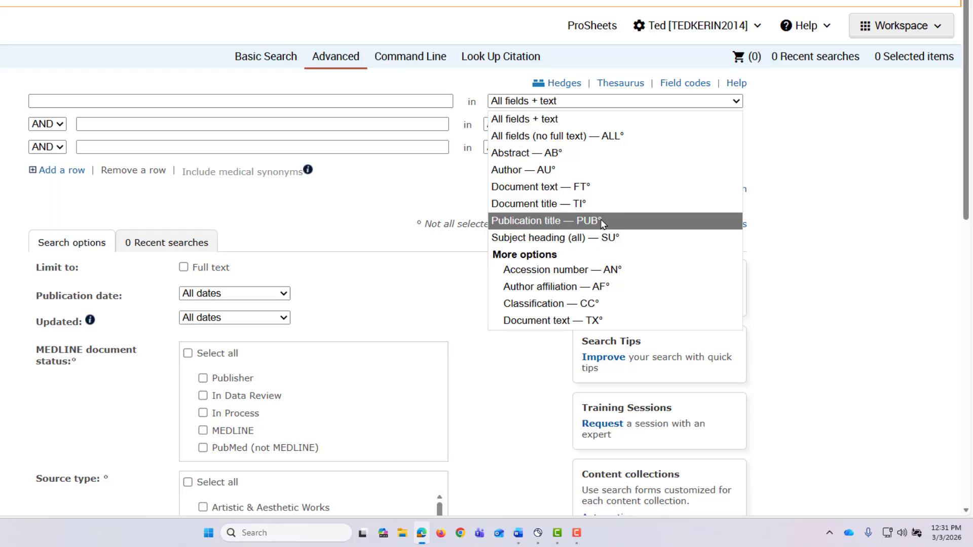
# Set the first search row's field to Publication title — PUB and open the publication lookup
pyautogui.click(602, 221)
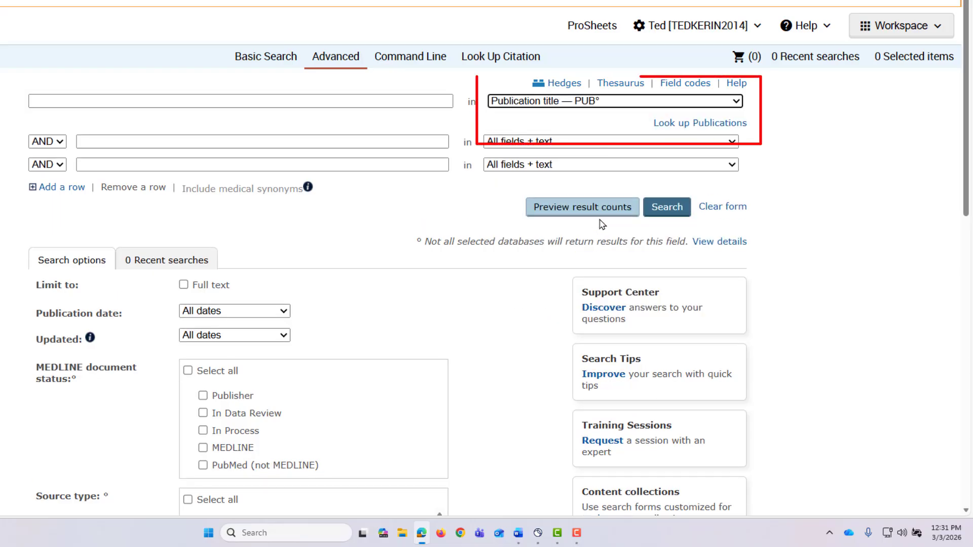
pyautogui.click(682, 132)
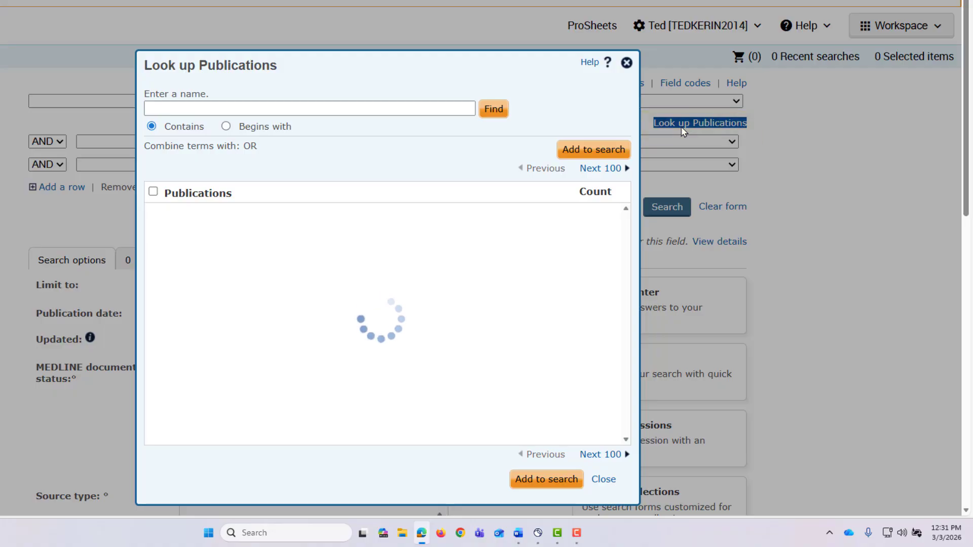
pyautogui.click(248, 106)
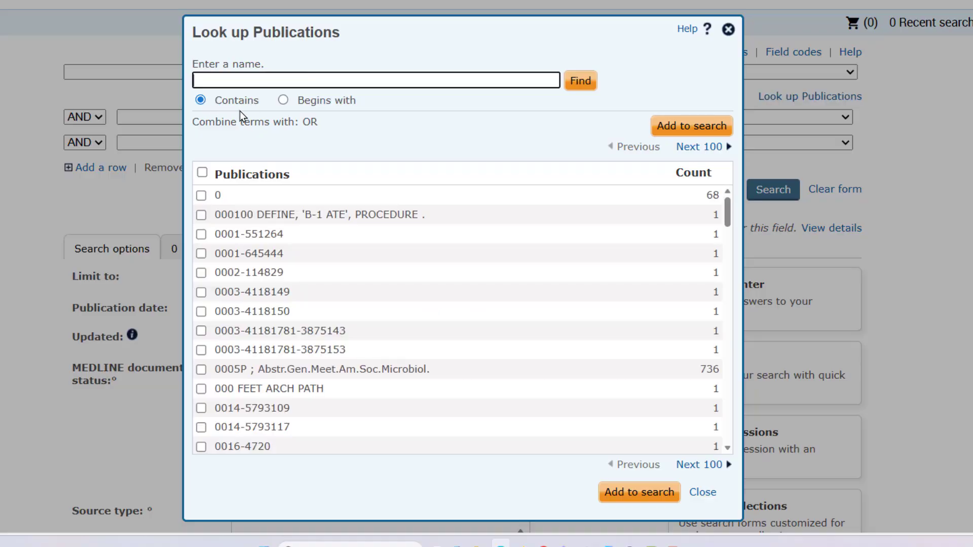
# Find publications whose name begins with "allergy asthma and clinical"
pyautogui.click(282, 102)
pyautogui.click(264, 82)
pyautogui.write('gy asth')
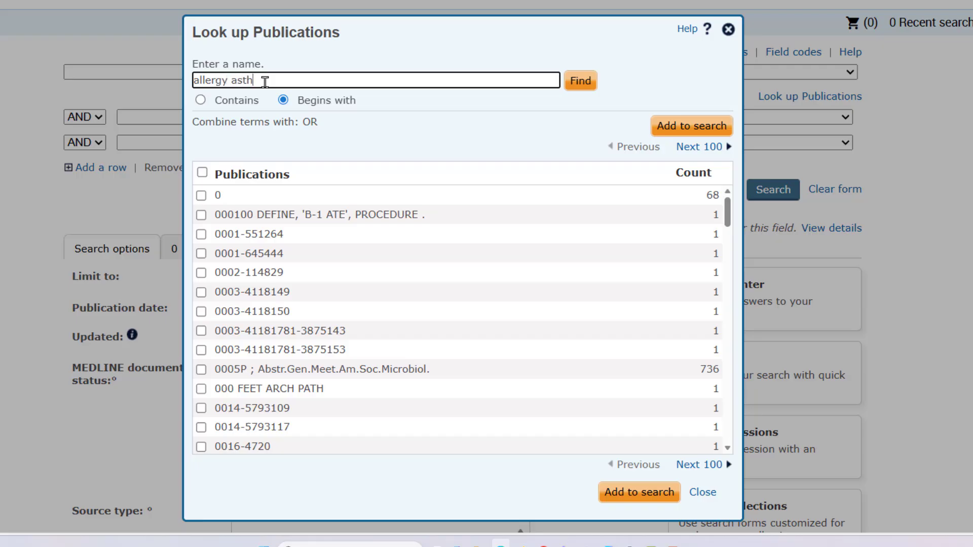
pyautogui.write('ma and')
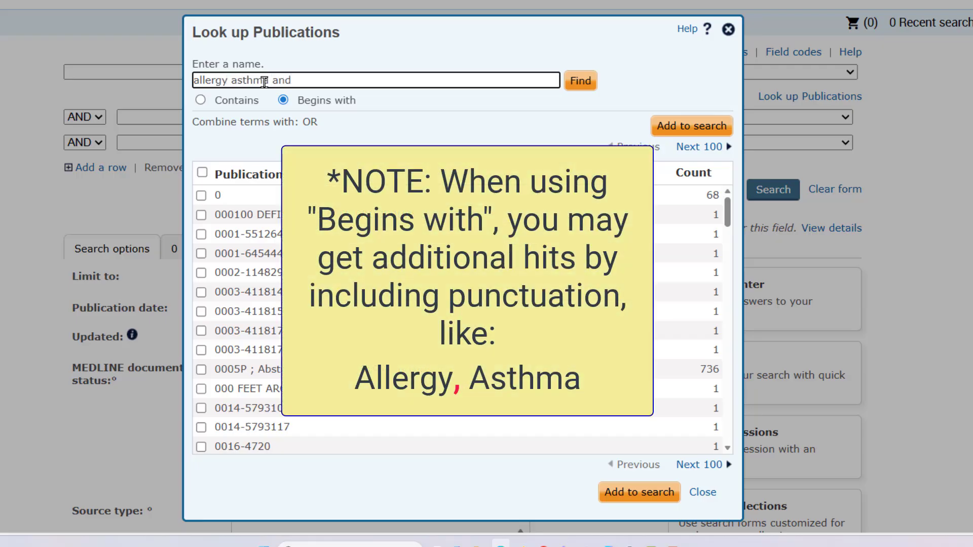
pyautogui.write(' clinical')
pyautogui.click(580, 82)
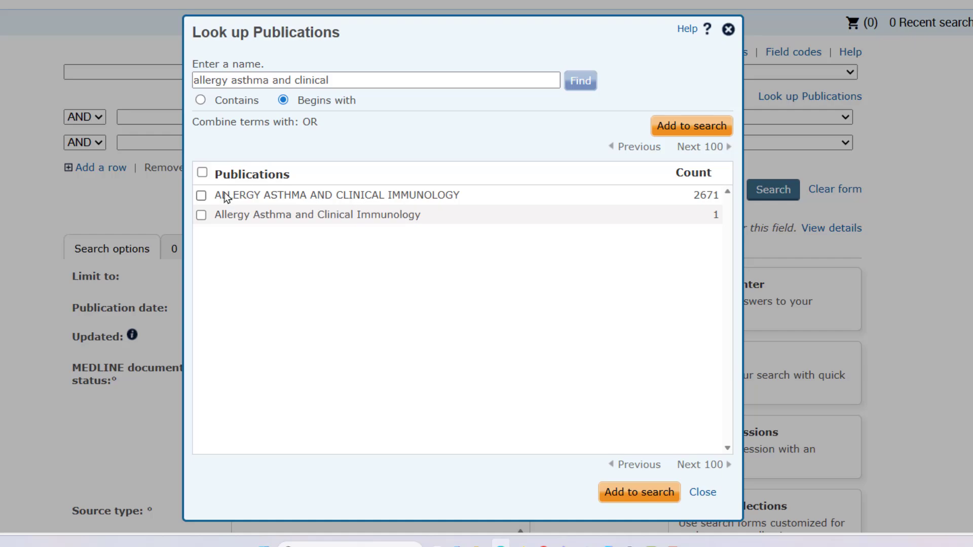
# Add both "Allergy Asthma and Clinical Immunology" title variants to the search and run it
pyautogui.click(200, 197)
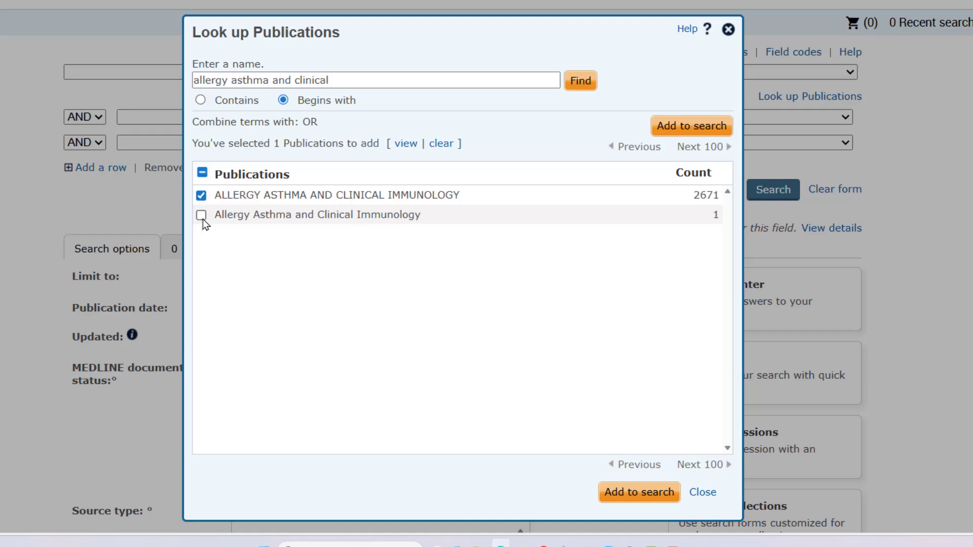
pyautogui.click(201, 216)
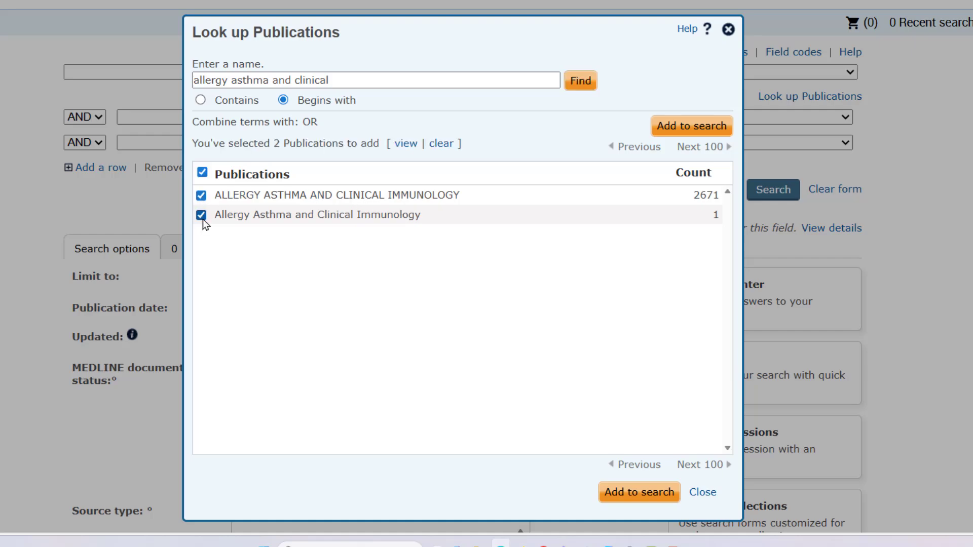
pyautogui.click(633, 496)
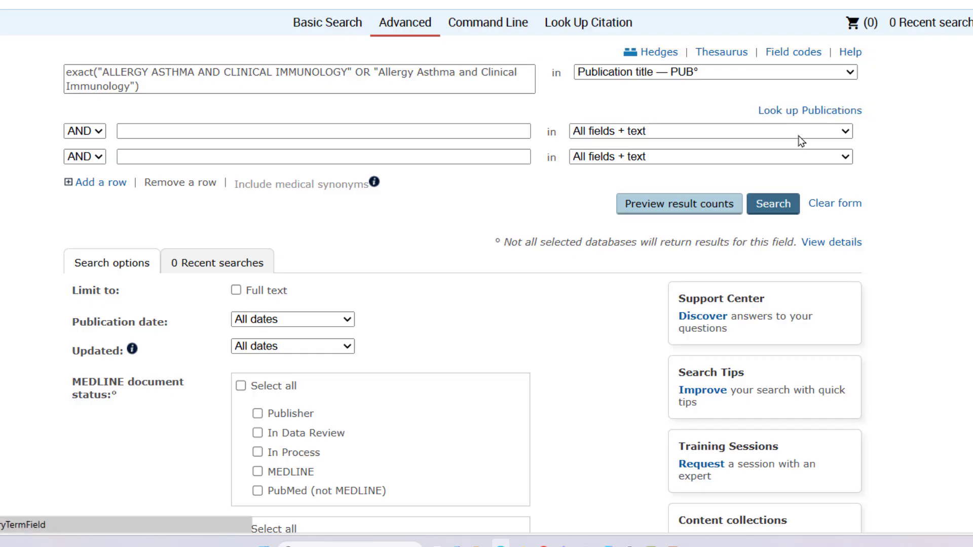
pyautogui.click(771, 213)
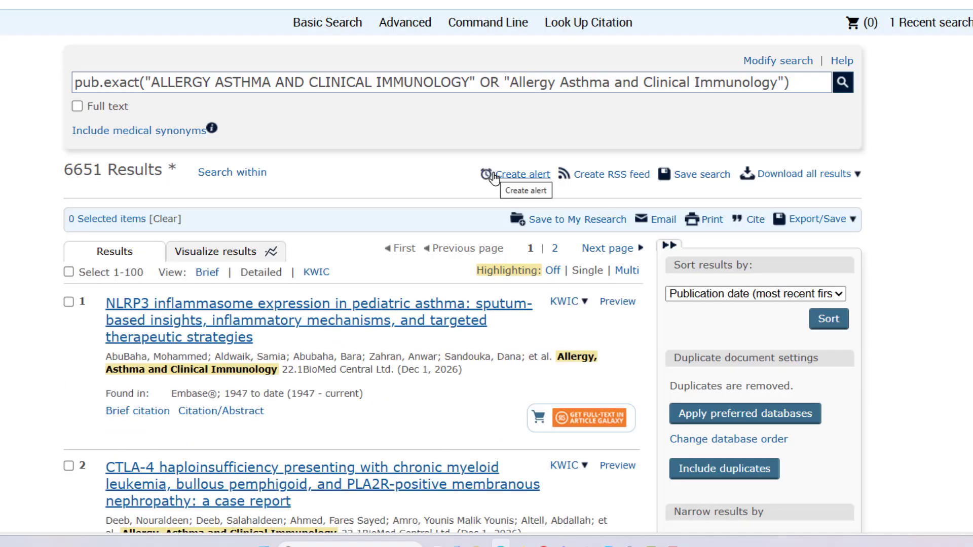
# Expand the Database filter for the search results and open its full list of databases
pyautogui.scroll(-8, 494, 178)
pyautogui.scroll(-4, 500, 181)
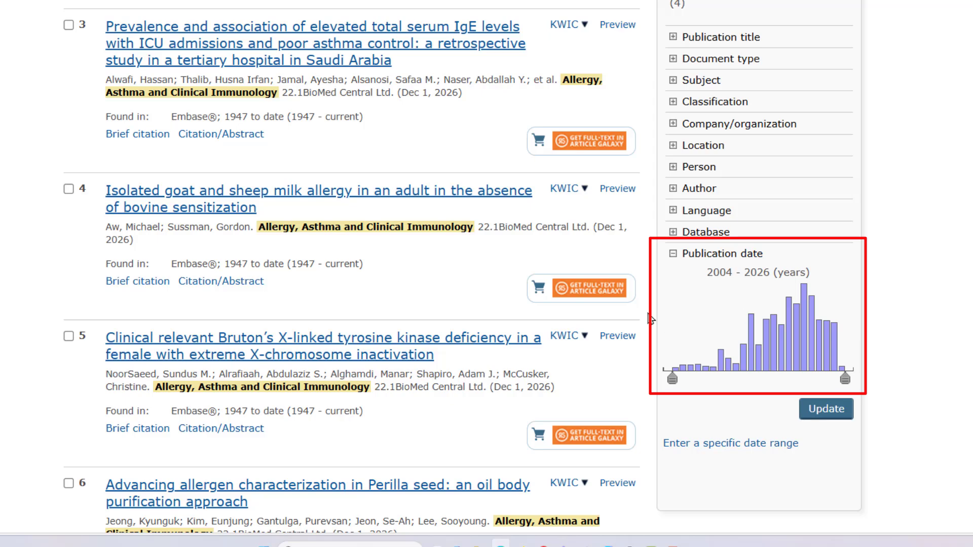
pyautogui.doubleClick(675, 238)
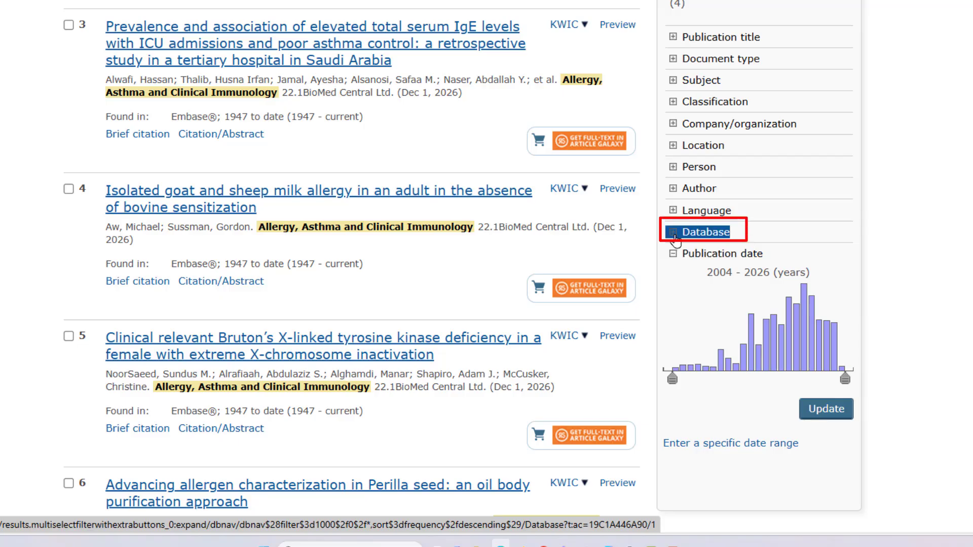
pyautogui.click(676, 238)
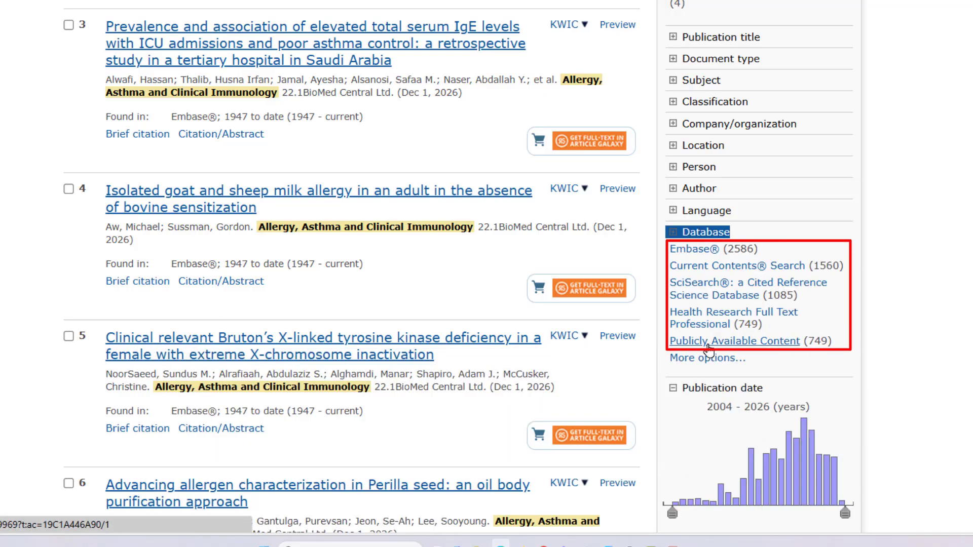
pyautogui.click(691, 358)
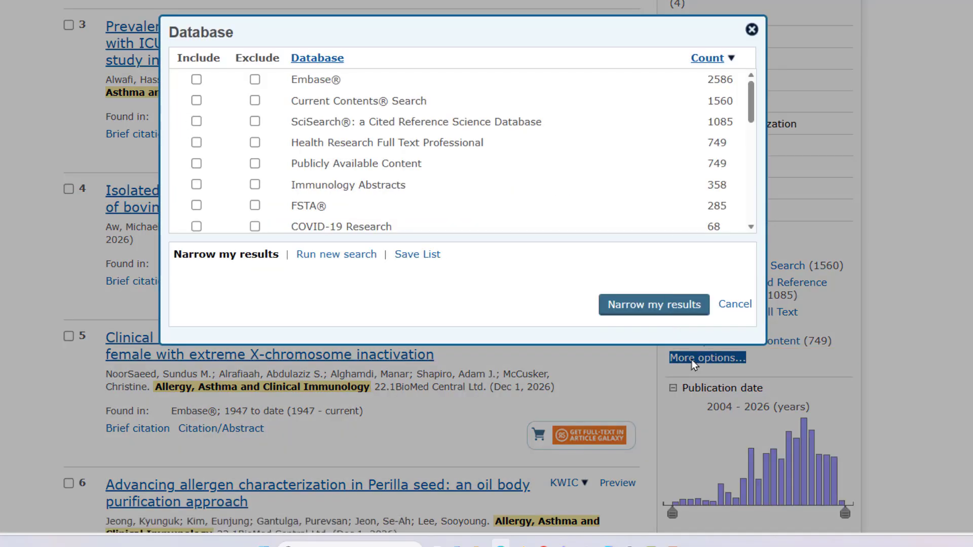
# Look through the databases in the list and save the entire list as XLS (Excel)
pyautogui.scroll(-2, 476, 137)
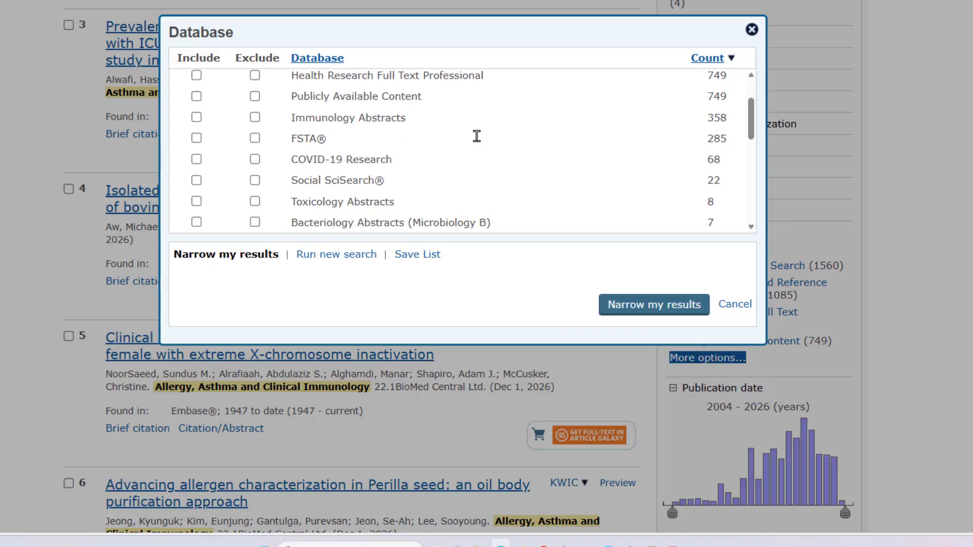
pyautogui.scroll(1, 476, 138)
pyautogui.scroll(1, 480, 143)
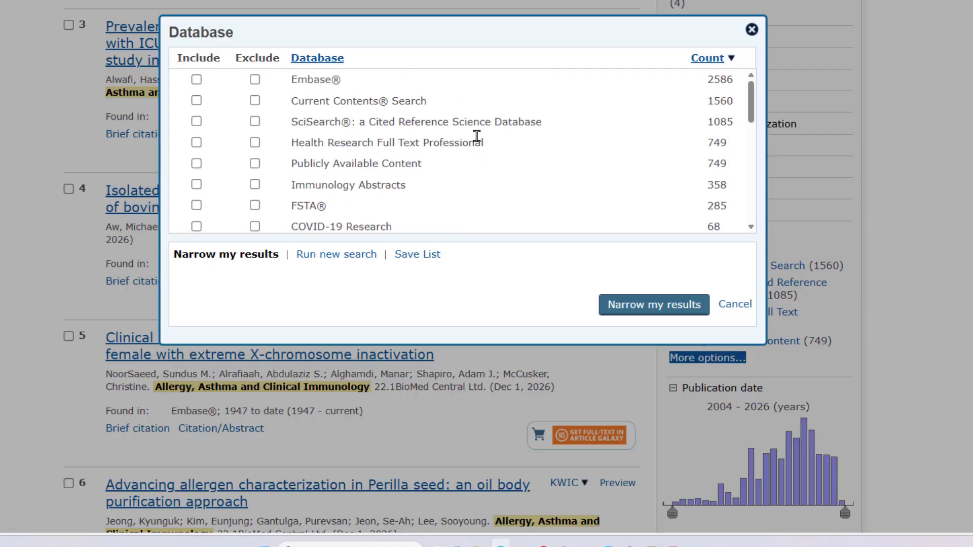
pyautogui.click(419, 255)
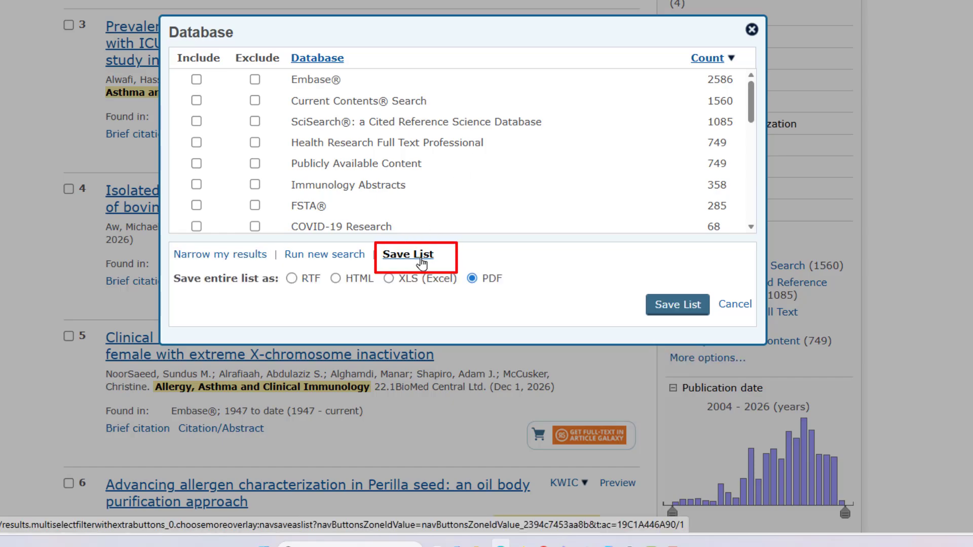
pyautogui.click(389, 280)
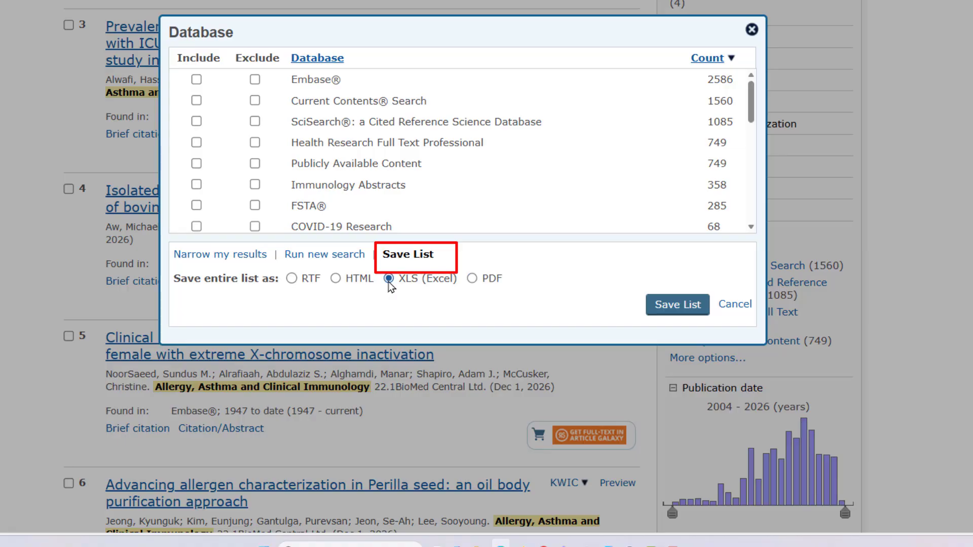
pyautogui.click(676, 305)
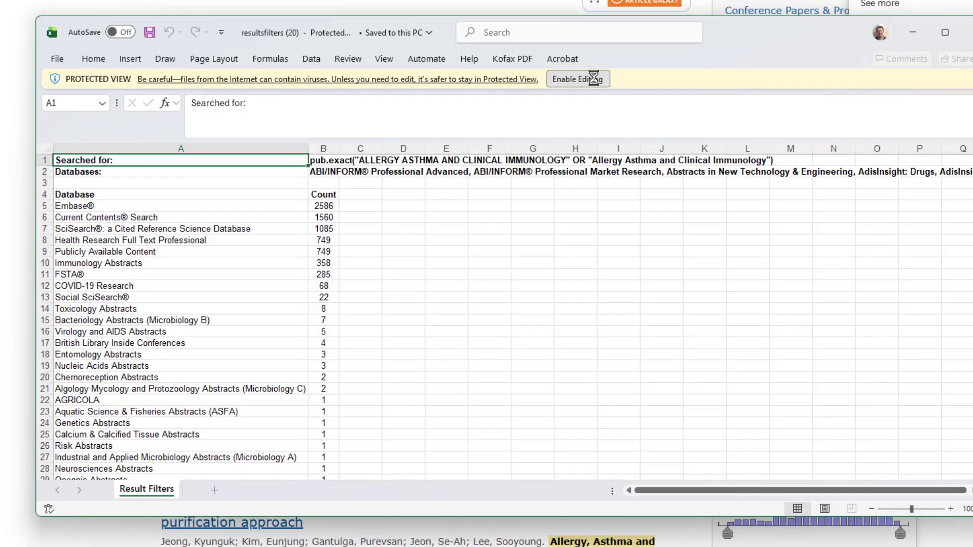
# Enable editing of the downloaded resultsfilters workbook in Excel and review the databases with their counts
pyautogui.click(594, 79)
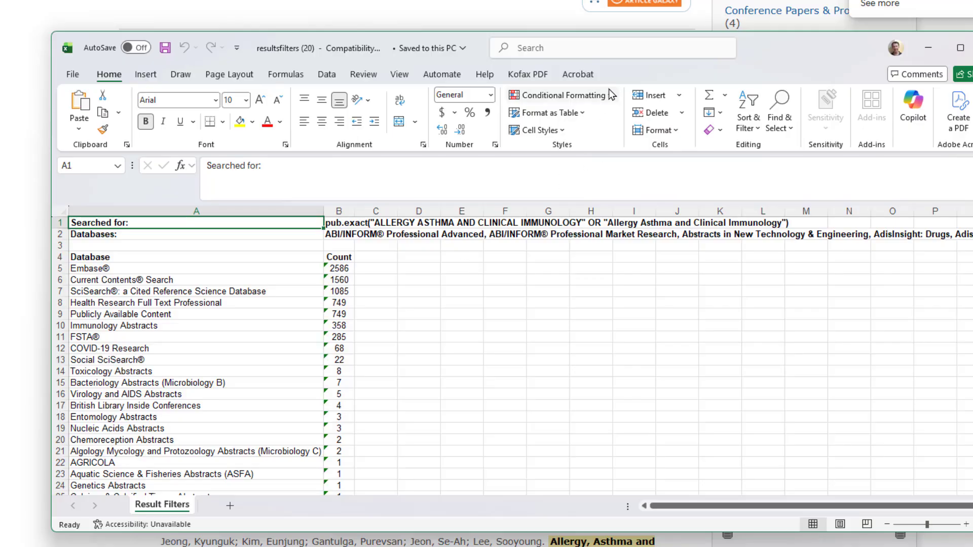
pyautogui.moveTo(814, 45); pyautogui.dragTo(796, 0)
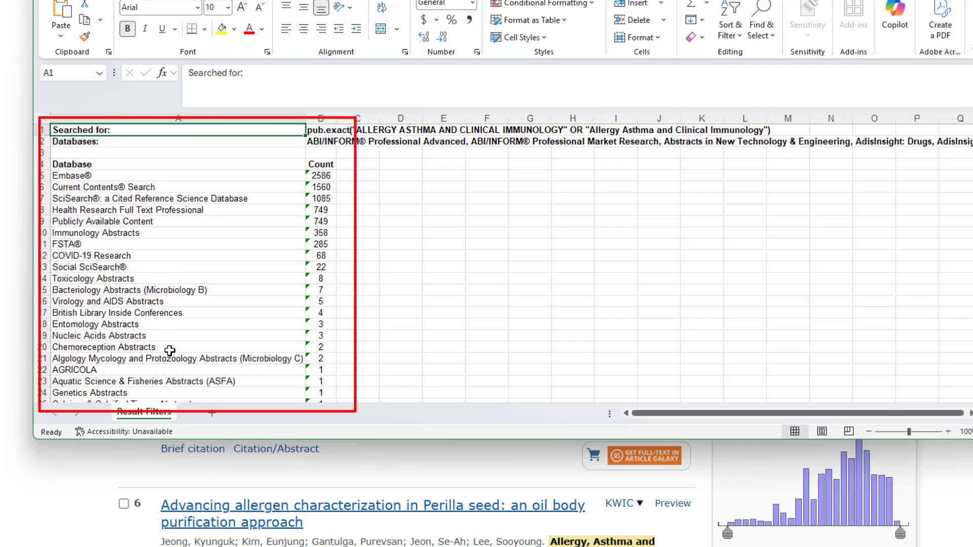
pyautogui.scroll(-4, 169, 348)
pyautogui.scroll(4, 168, 351)
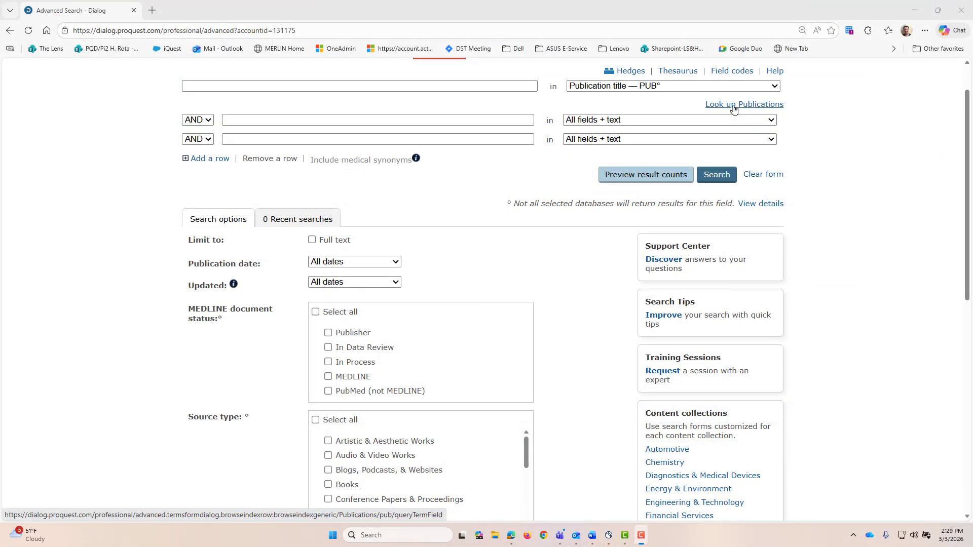
# In the Dialog advanced search, look up publications whose name begins with "the patient"
pyautogui.click(736, 105)
pyautogui.click(365, 179)
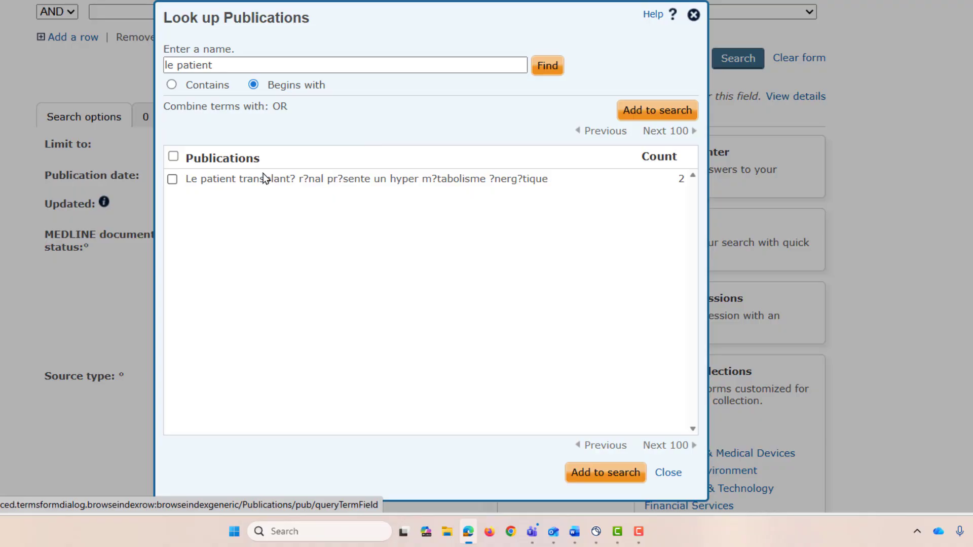
pyautogui.click(169, 64)
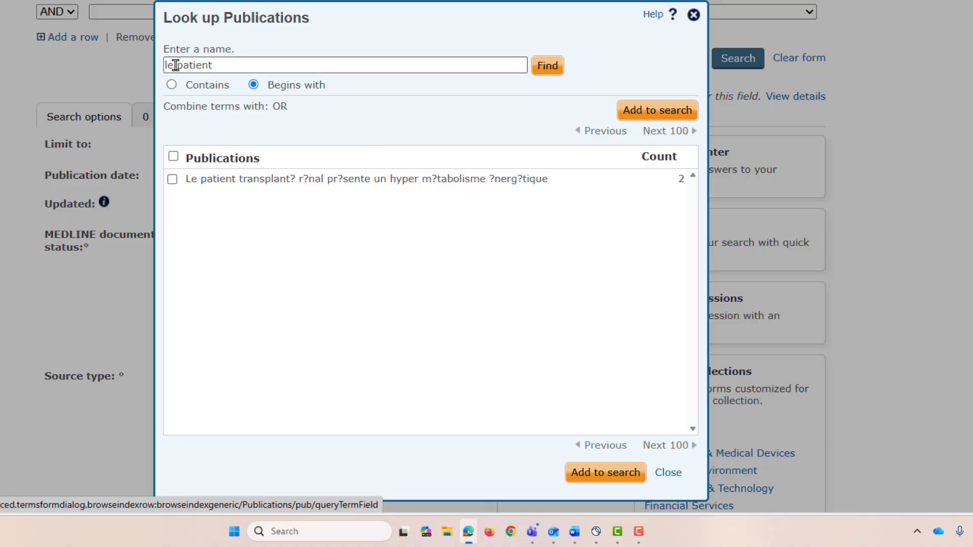
pyautogui.moveTo(174, 64); pyautogui.dragTo(160, 70)
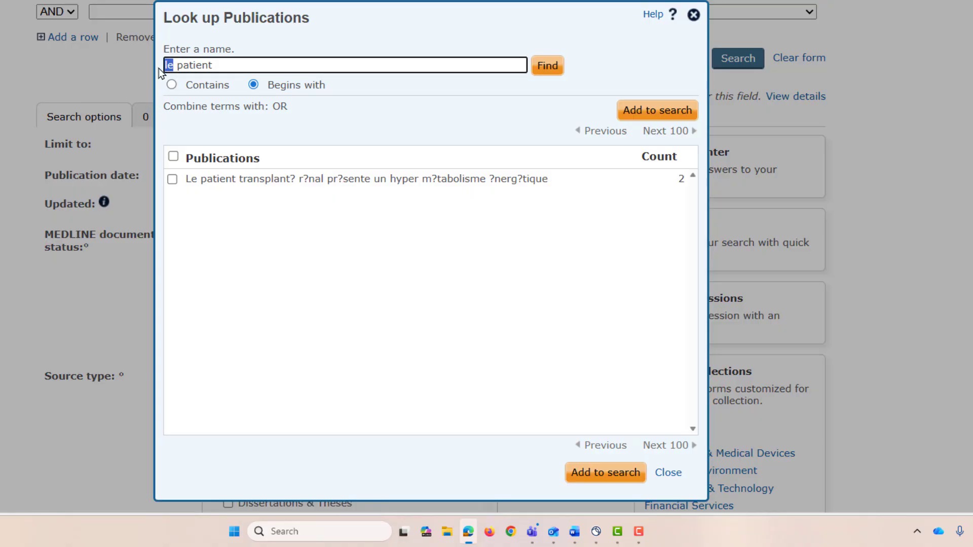
pyautogui.write('the')
pyautogui.click(547, 68)
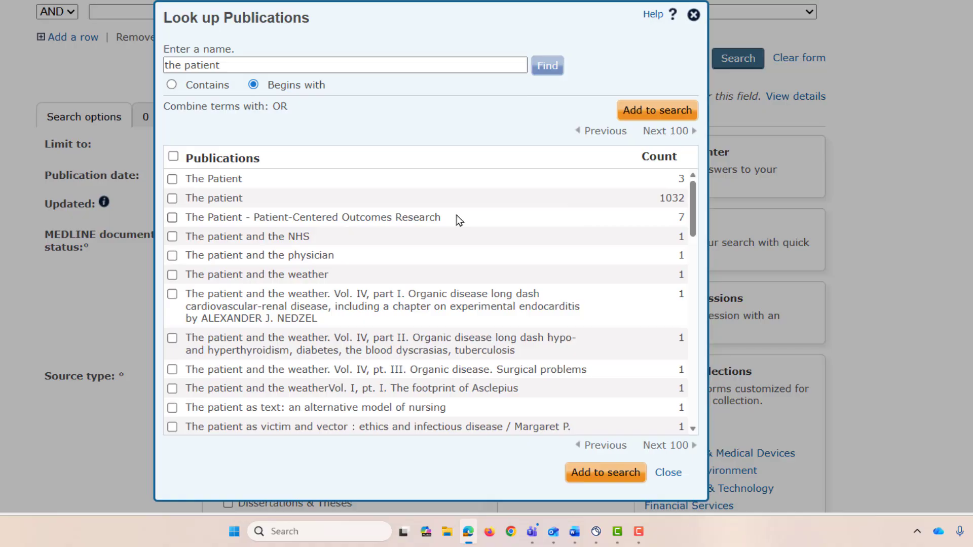
# Browse the matching titles, add "The Patient" and "The patient" to the search, and run it
pyautogui.scroll(-10, 458, 220)
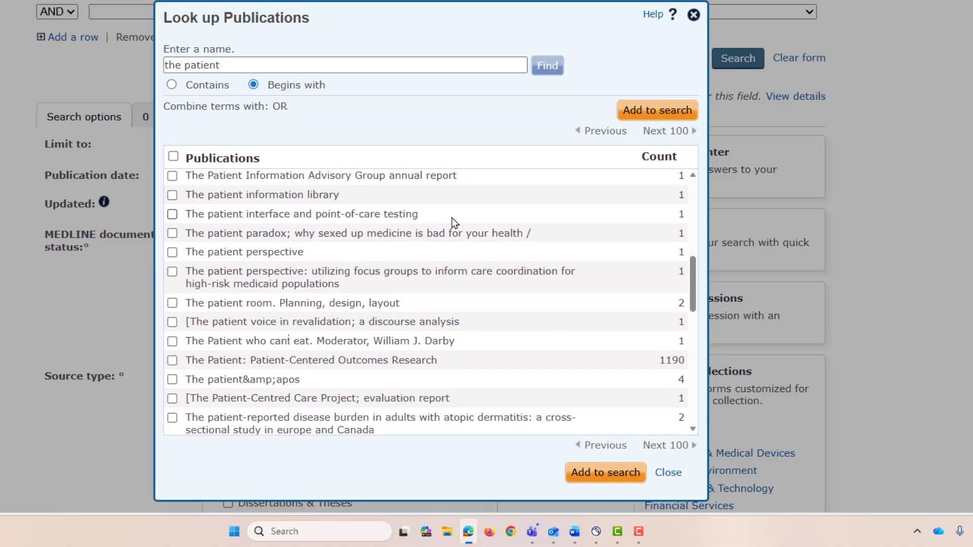
pyautogui.scroll(-2, 454, 223)
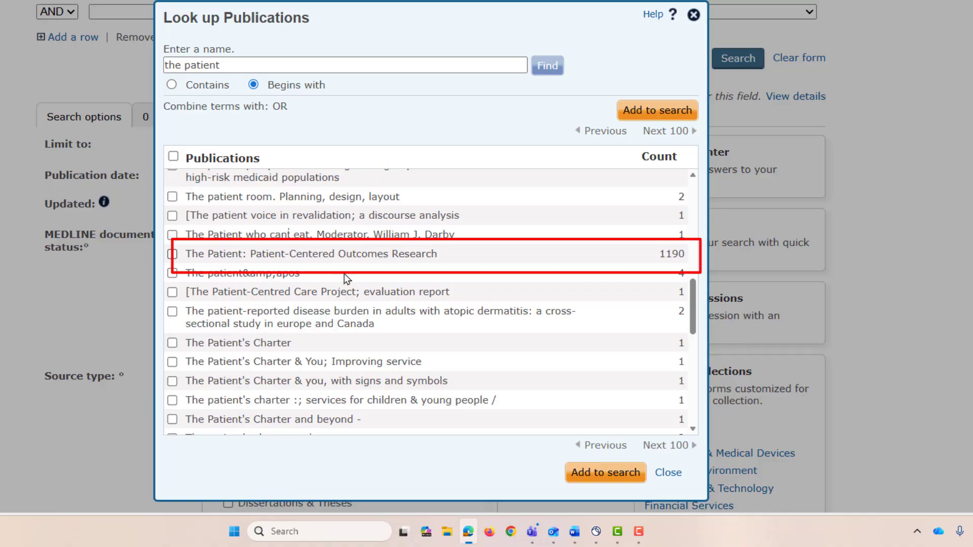
pyautogui.scroll(10, 354, 310)
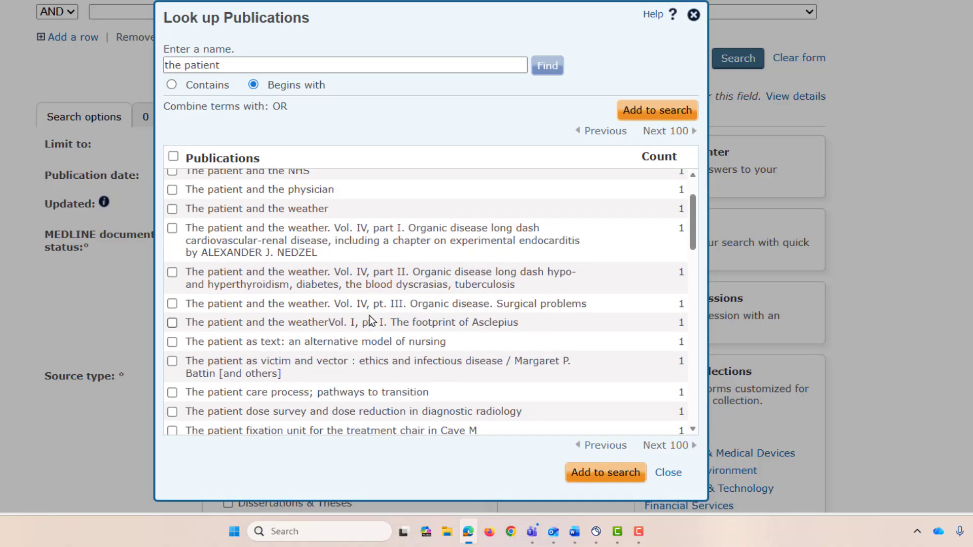
pyautogui.click(173, 179)
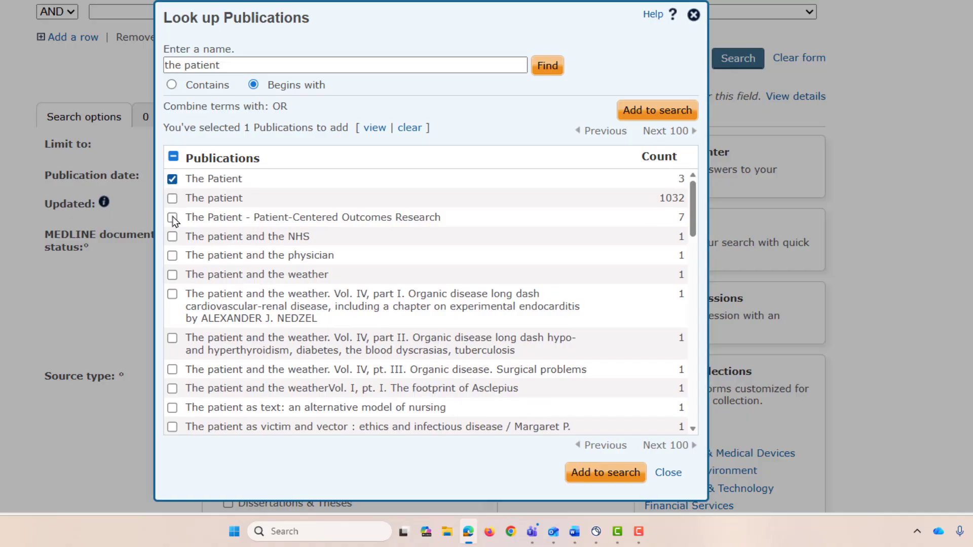
pyautogui.click(173, 198)
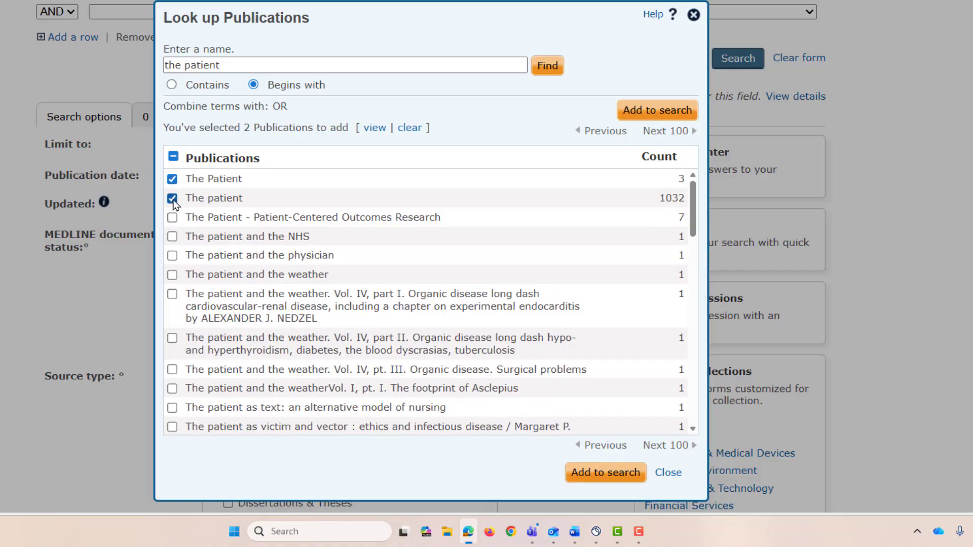
pyautogui.click(596, 472)
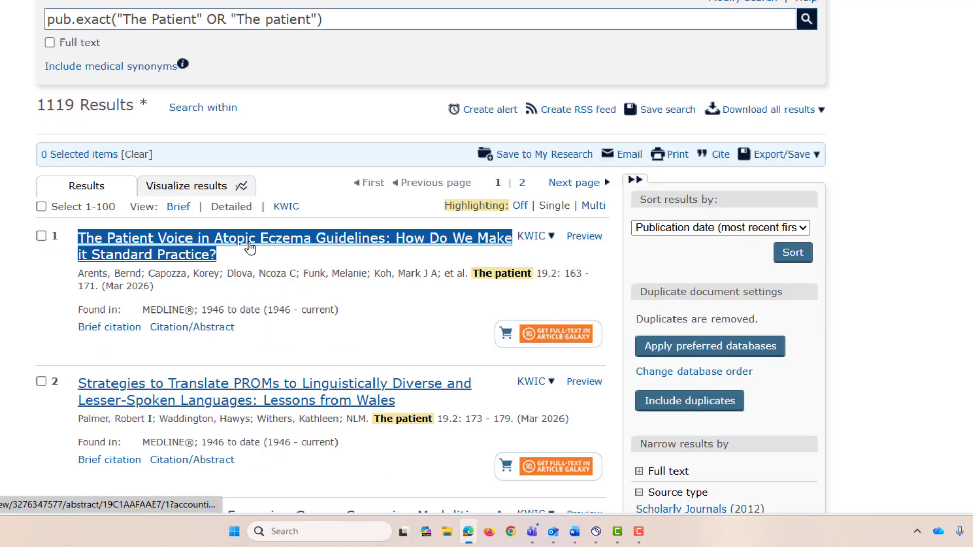
# Open the record "The Patient Voice in Atopic Eczema Guidelines" and highlight the journal's ISSN in its indexing details
pyautogui.click(250, 248)
pyautogui.scroll(-9, 419, 233)
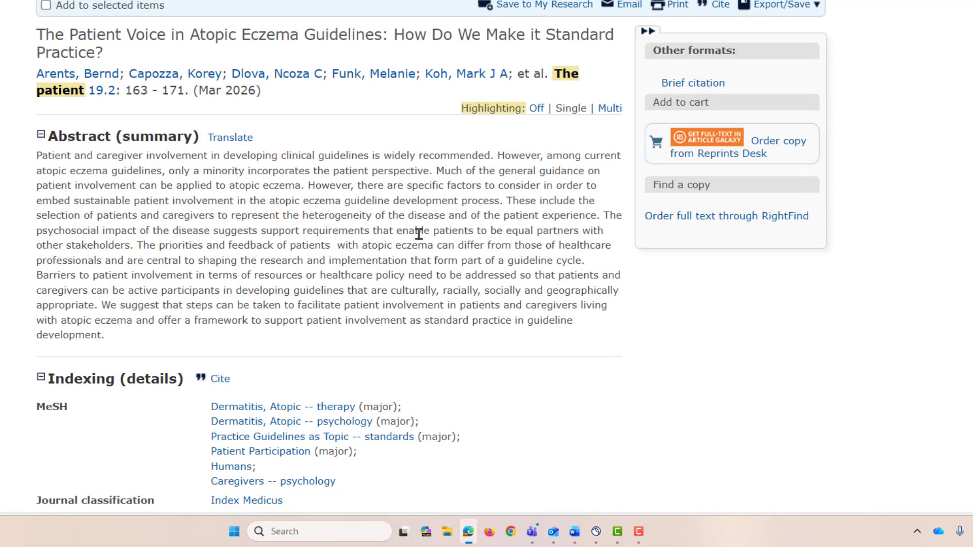
pyautogui.scroll(-8, 419, 233)
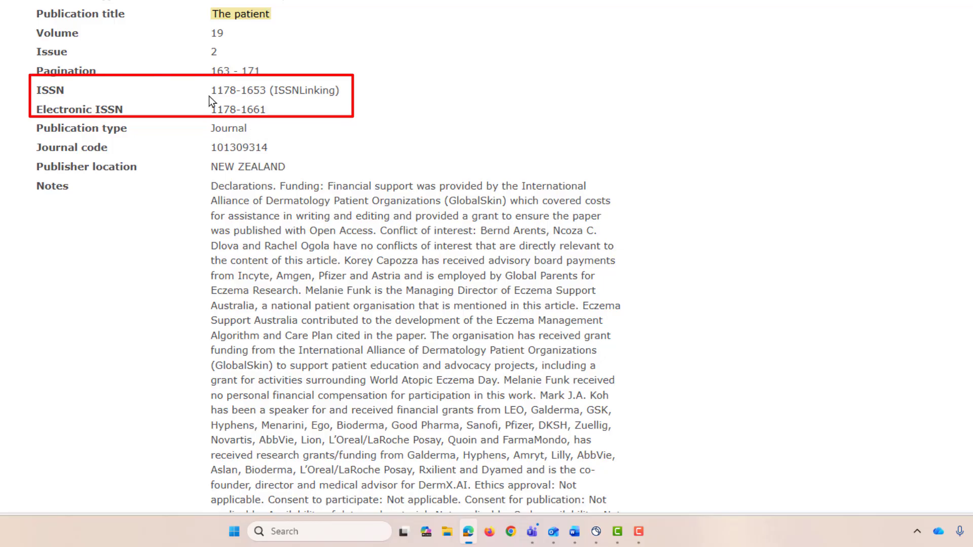
pyautogui.moveTo(211, 90); pyautogui.dragTo(264, 94)
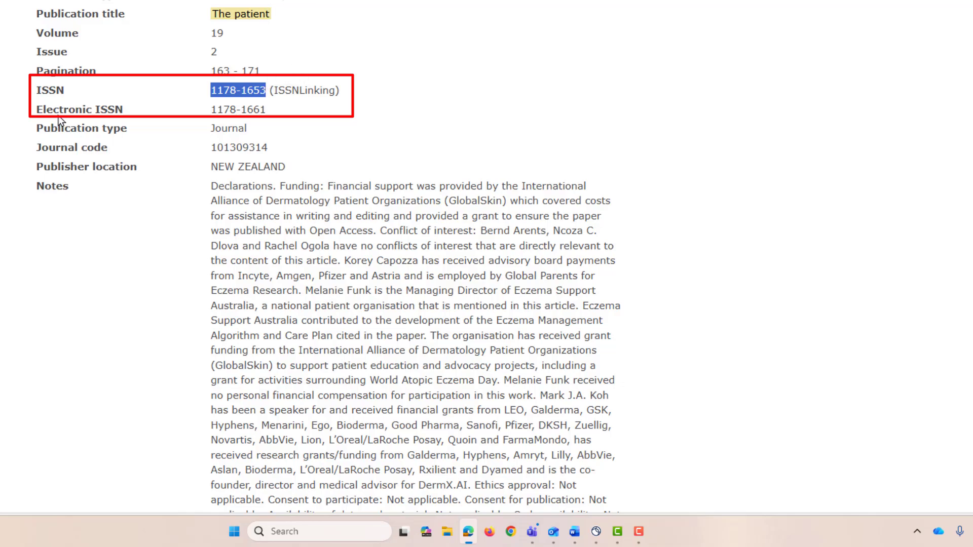
# Copy the highlighted ISSN from the record and run a basic search for issn(1178-1653)
pyautogui.rightClick(232, 86)
pyautogui.click(269, 96)
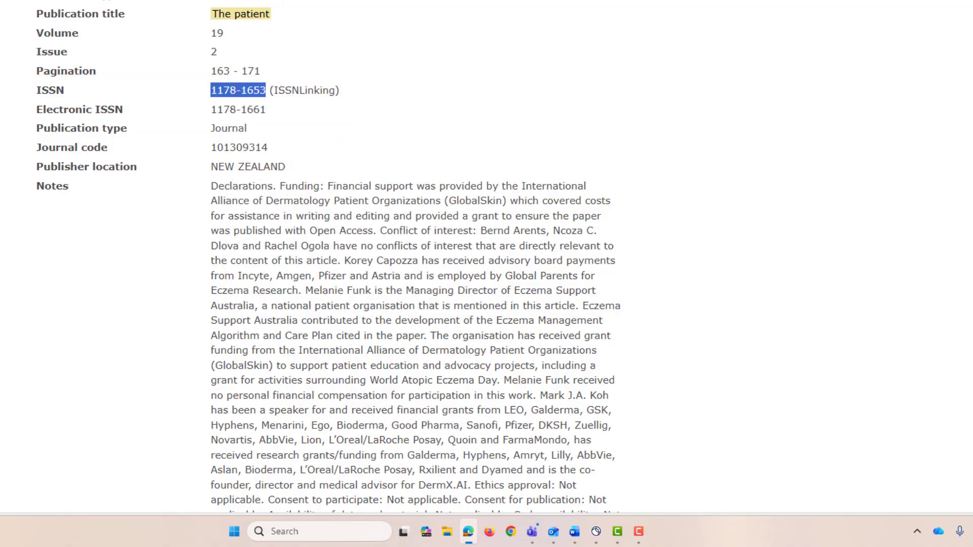
pyautogui.scroll(5, 374, 43)
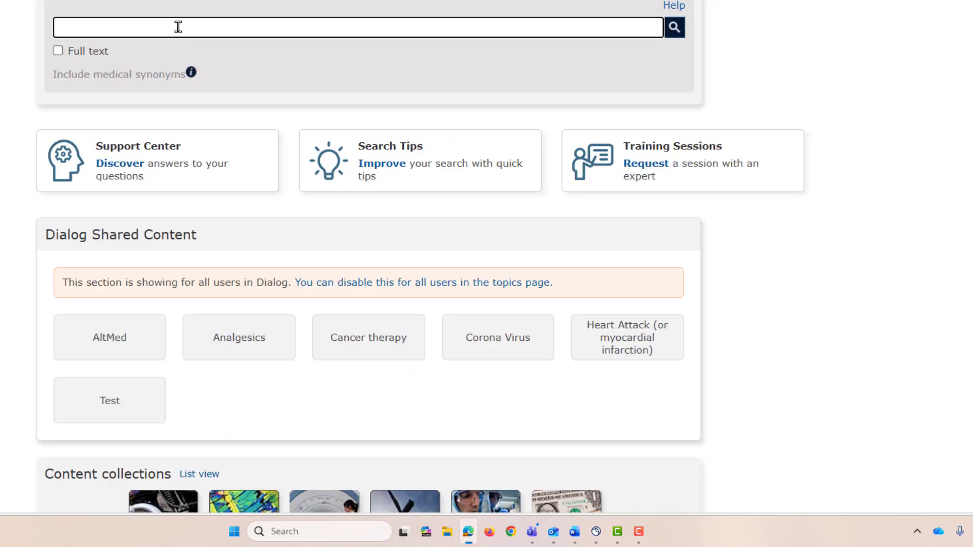
pyautogui.write('ssn')
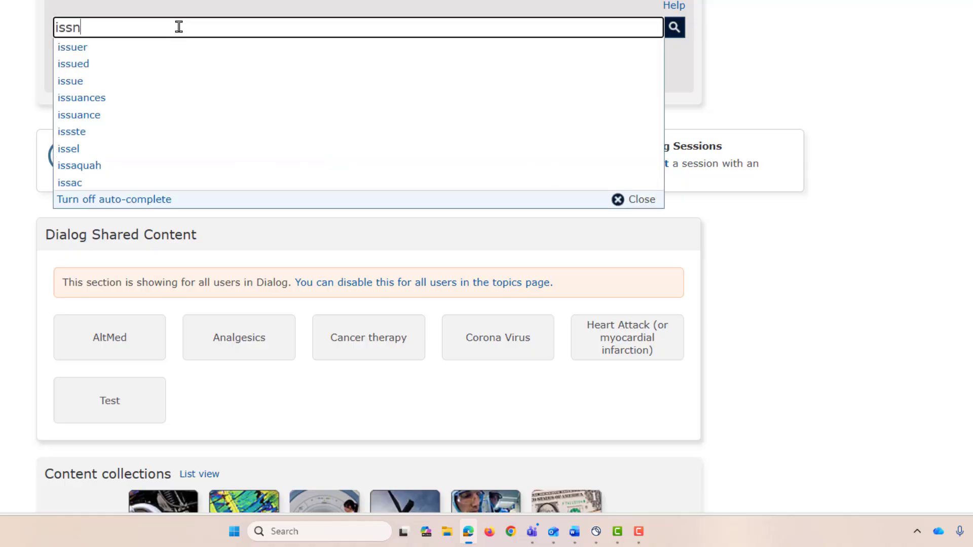
pyautogui.write('(')
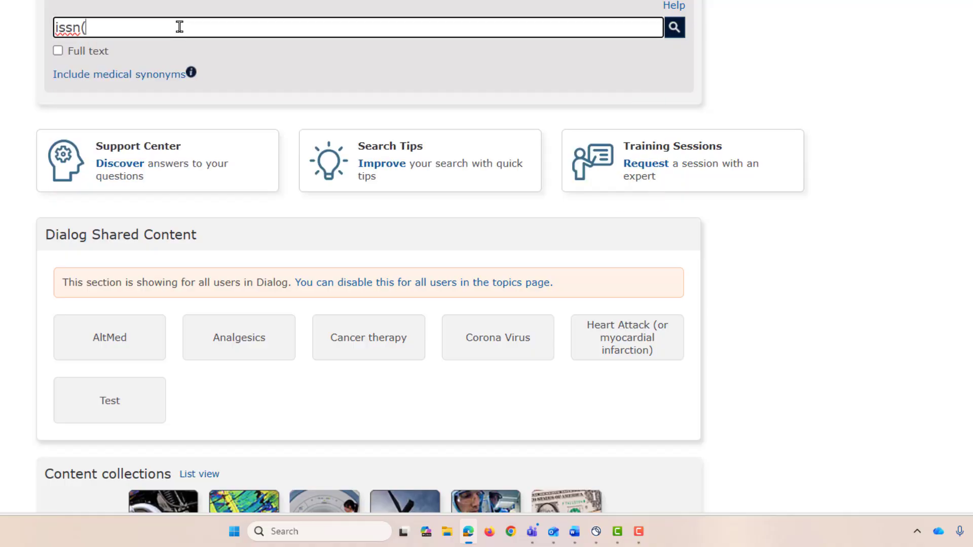
pyautogui.write('1178-1653')
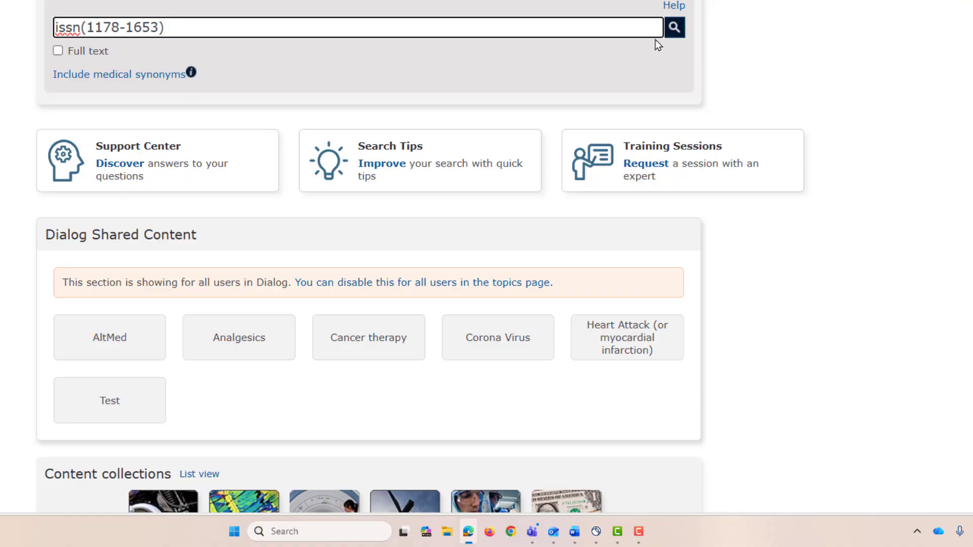
pyautogui.click(675, 28)
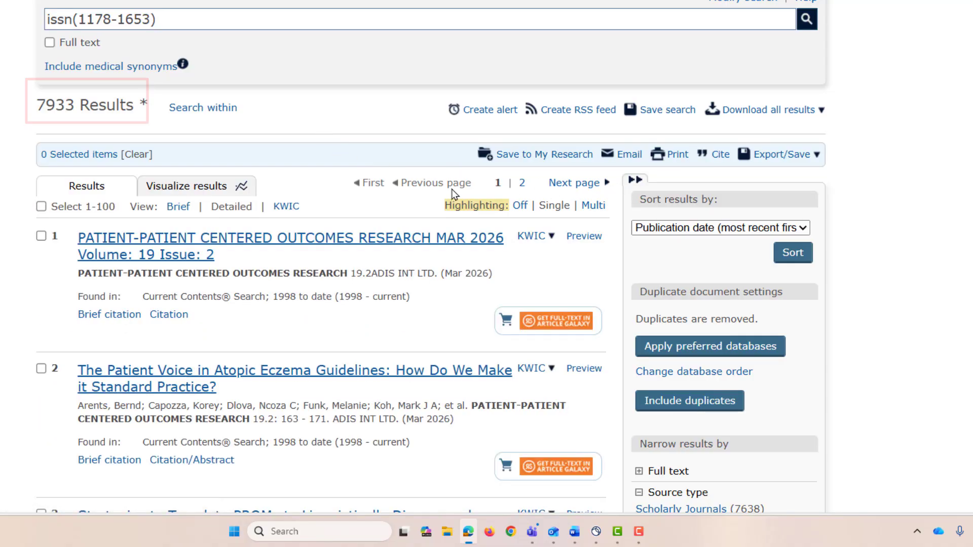
# Examine the full list of publication title variants in the ISSN search results, and close it
pyautogui.scroll(-8, 453, 194)
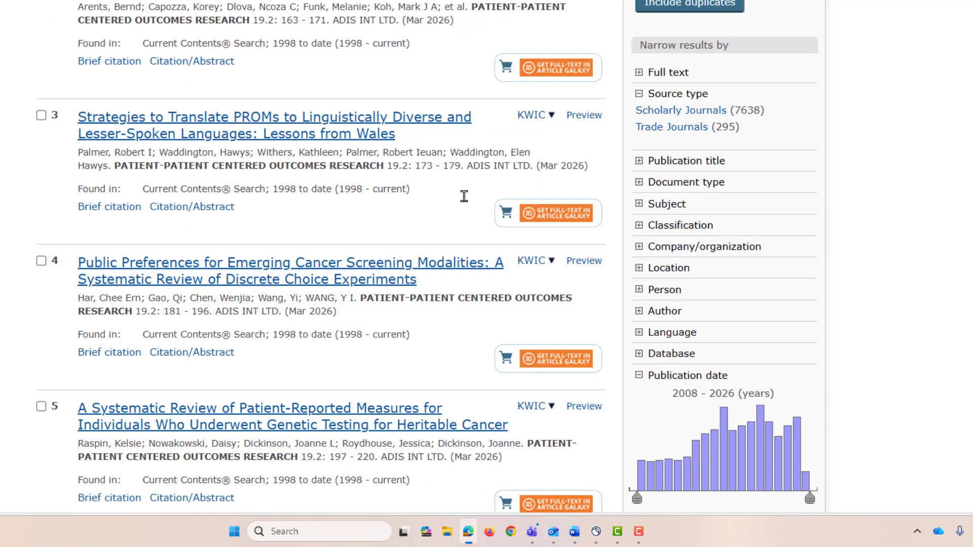
pyautogui.click(636, 166)
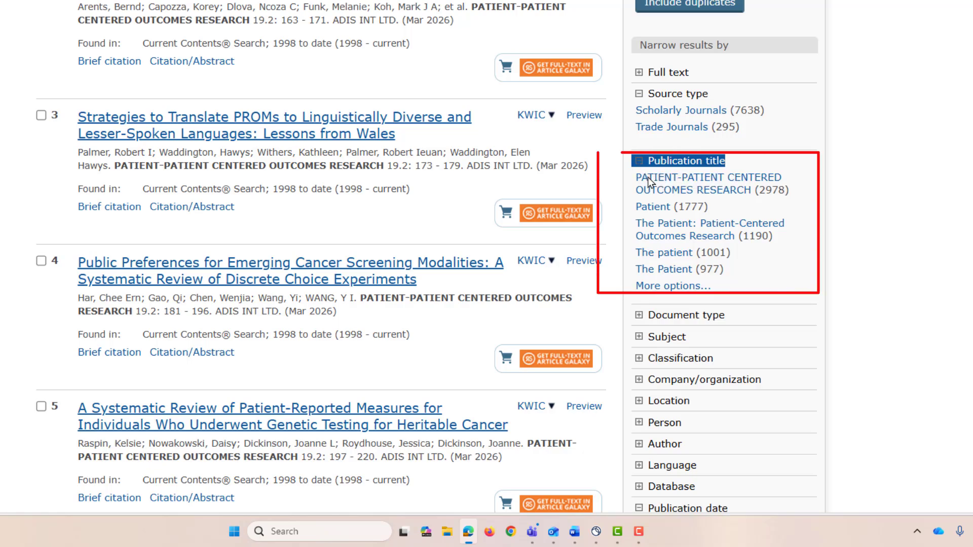
pyautogui.click(673, 286)
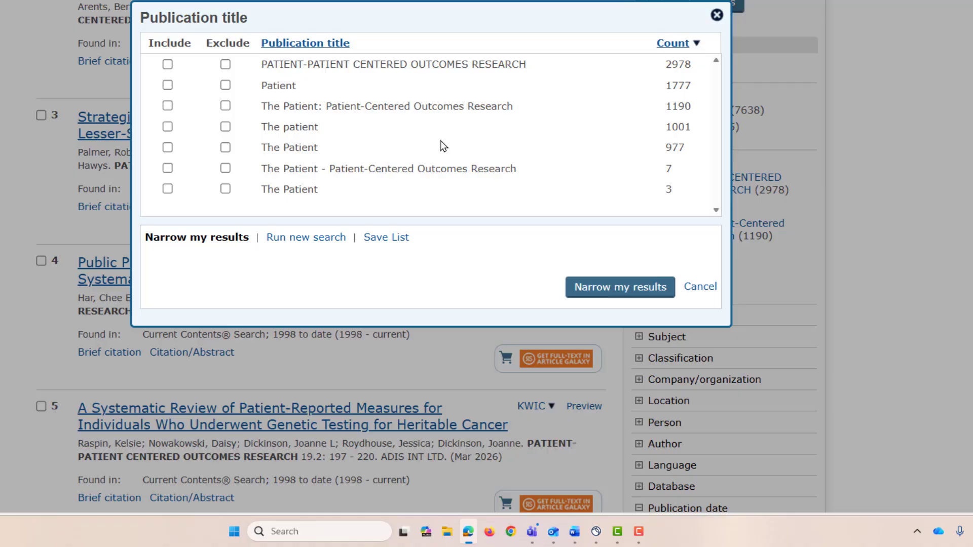
pyautogui.scroll(1, 441, 143)
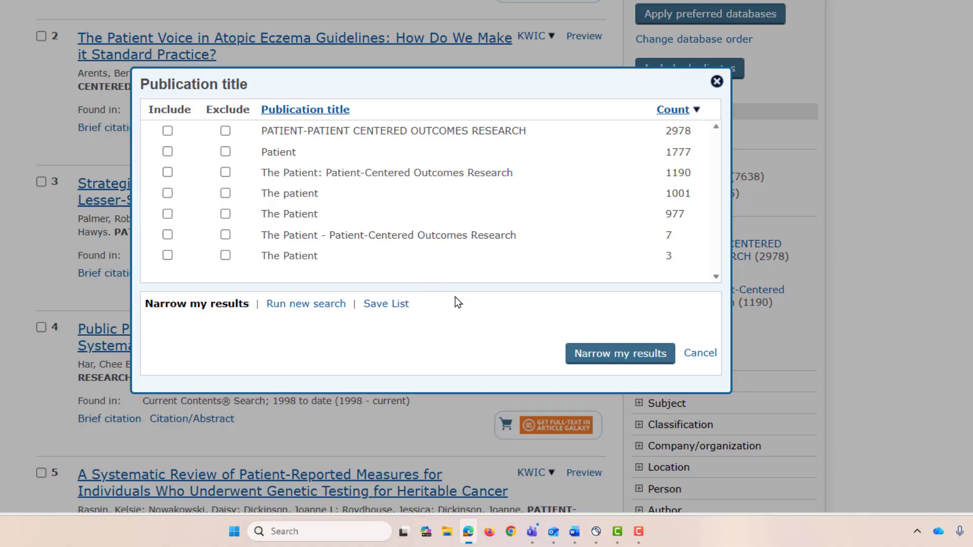
pyautogui.click(657, 360)
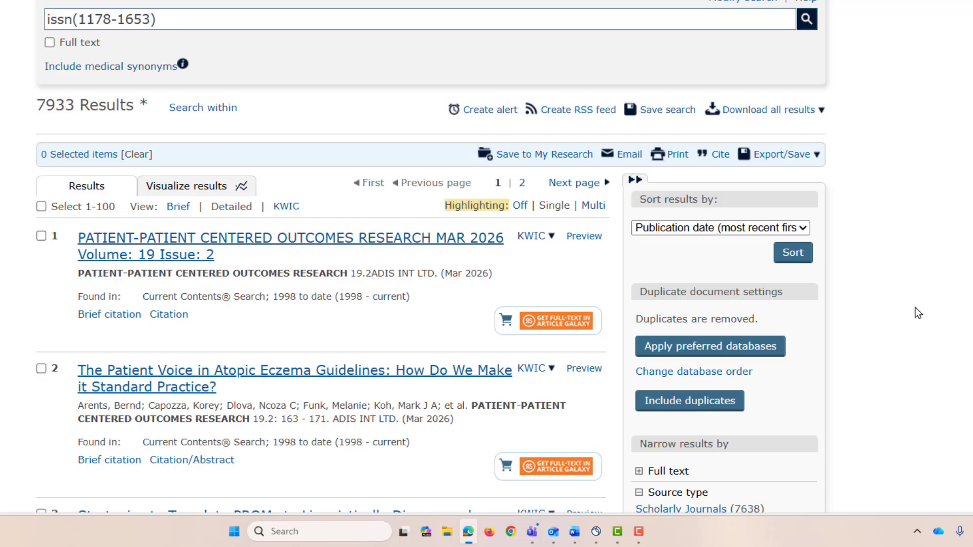
# Open the full database list for the ISSN results and choose XLS (Excel) as the format for saving the entire list
pyautogui.scroll(-3, 761, 344)
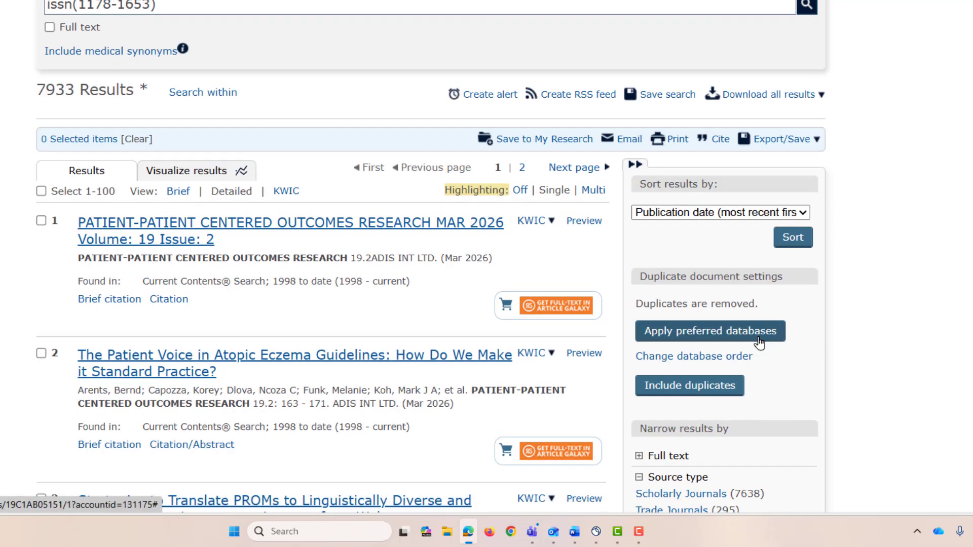
pyautogui.scroll(-6, 759, 344)
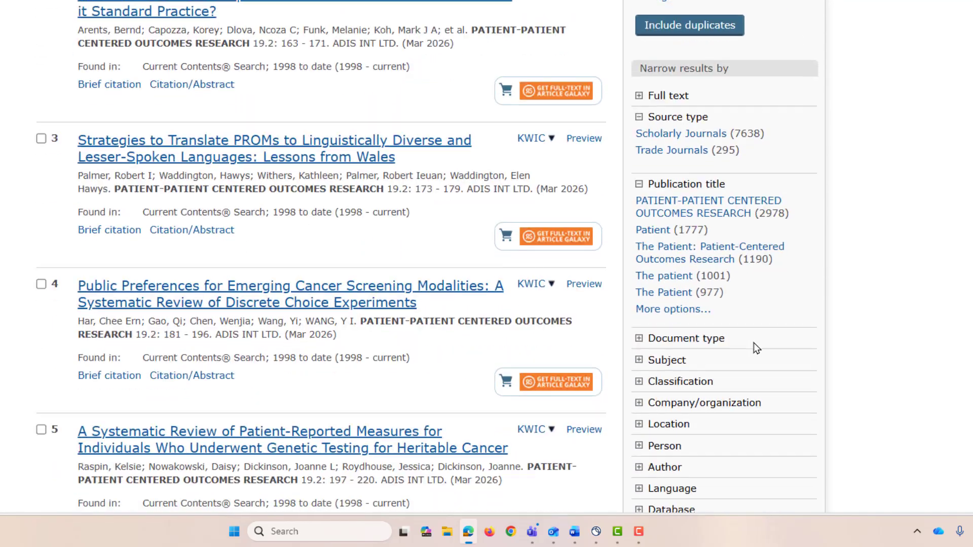
pyautogui.scroll(-2, 636, 360)
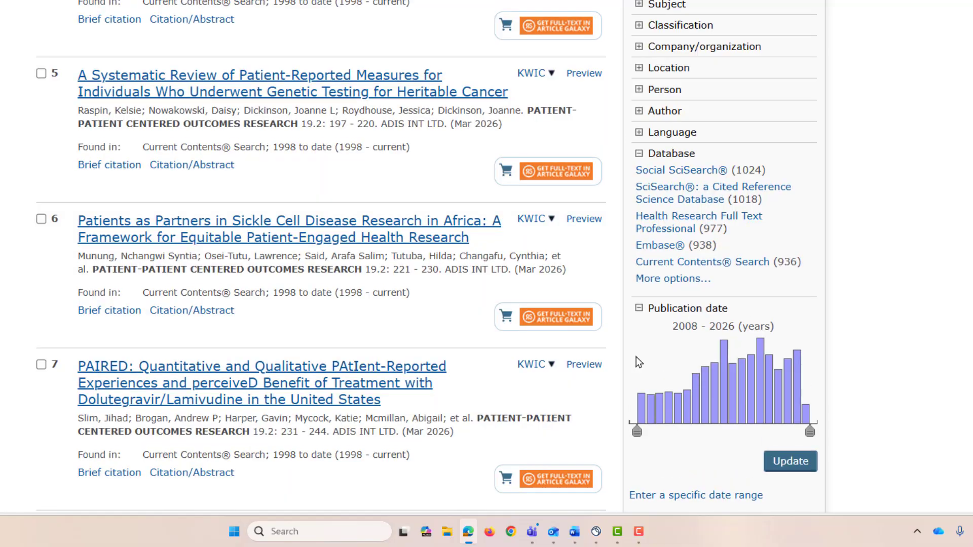
pyautogui.scroll(-1, 637, 356)
pyautogui.click(673, 213)
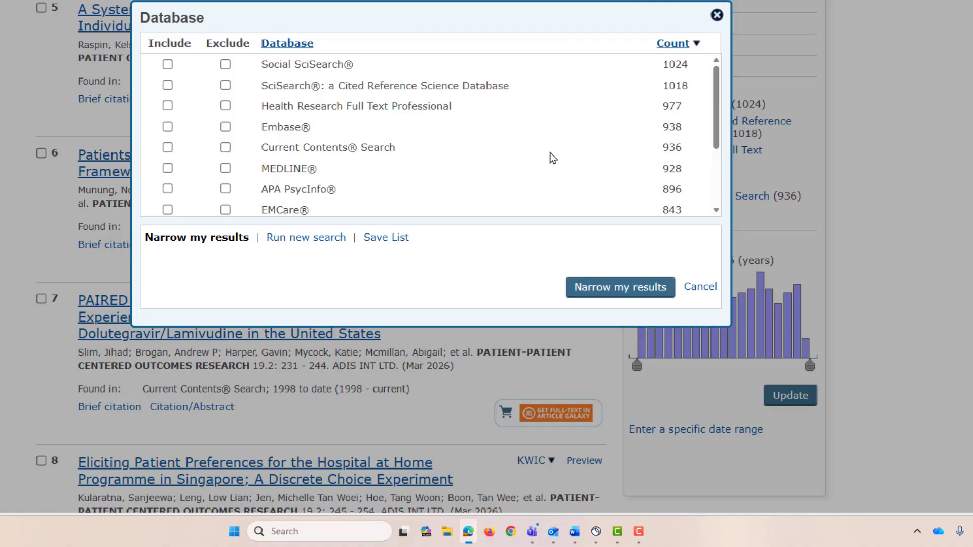
pyautogui.click(397, 239)
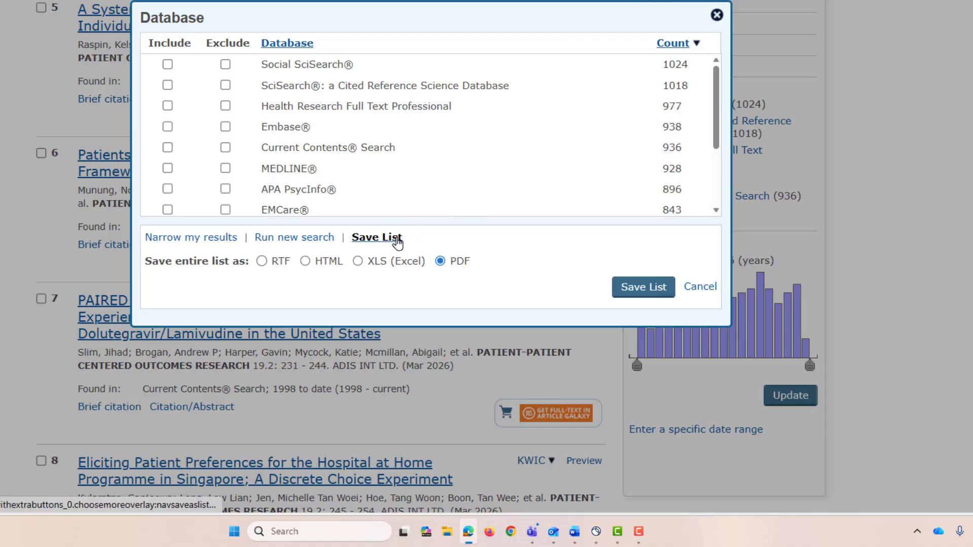
pyautogui.click(358, 262)
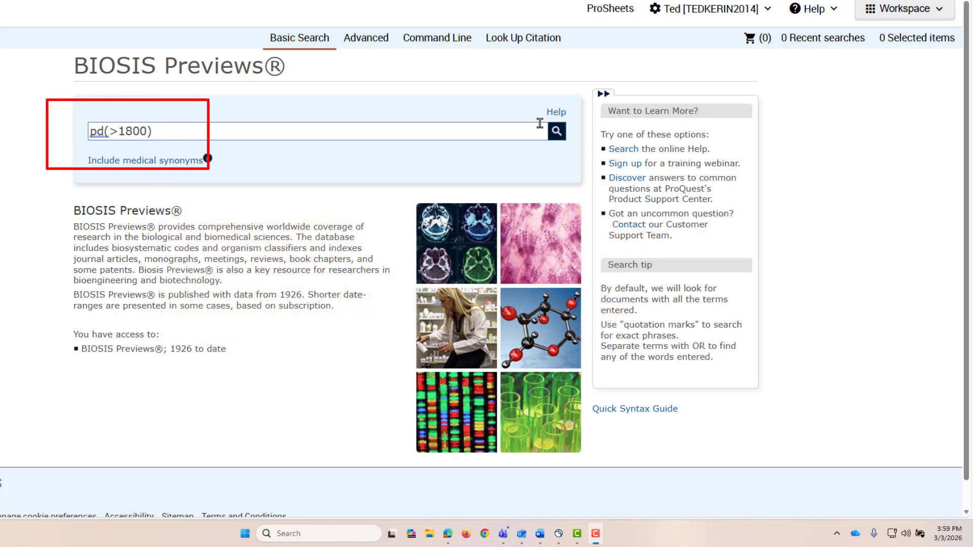
# Run the search pd(>1800) in BIOSIS Previews and browse the full publication title list of its results
pyautogui.click(558, 139)
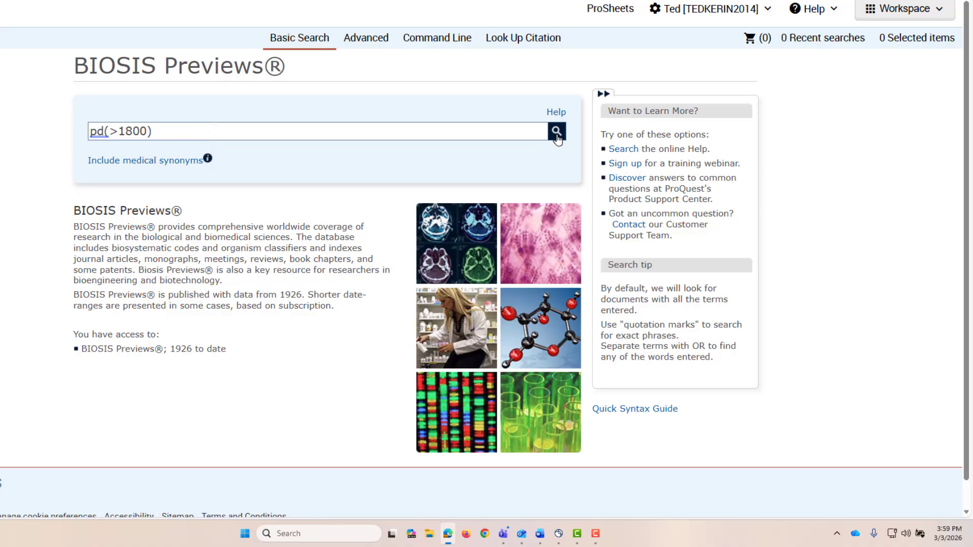
pyautogui.click(557, 139)
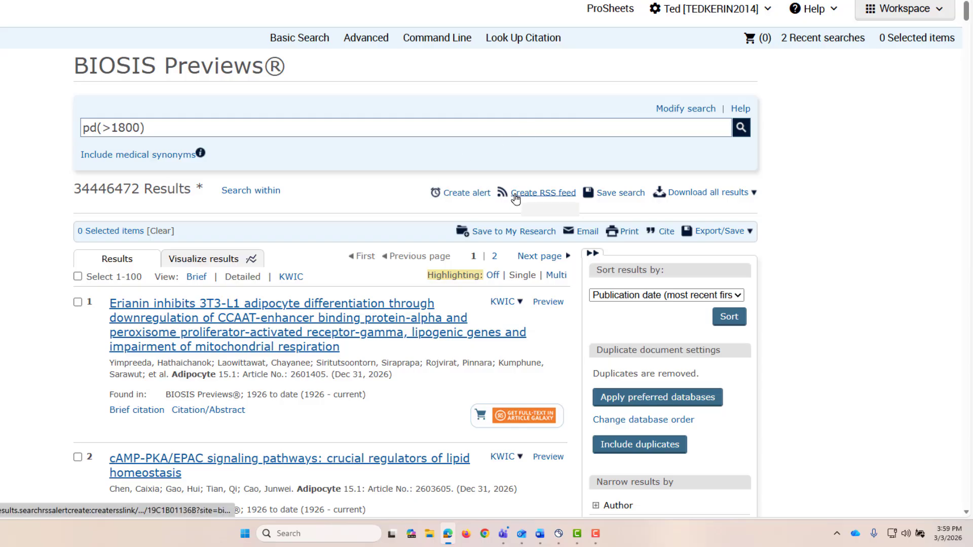
pyautogui.scroll(-4, 548, 189)
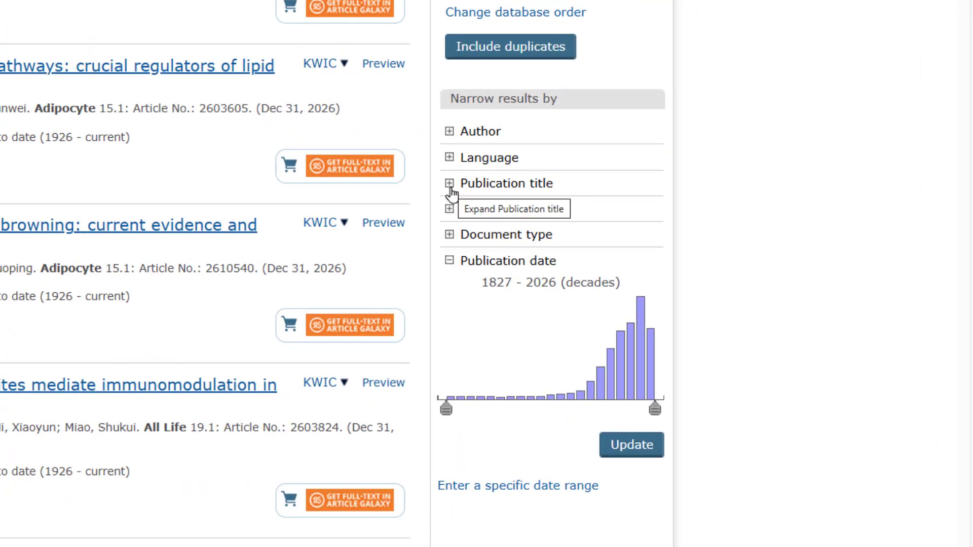
pyautogui.click(450, 185)
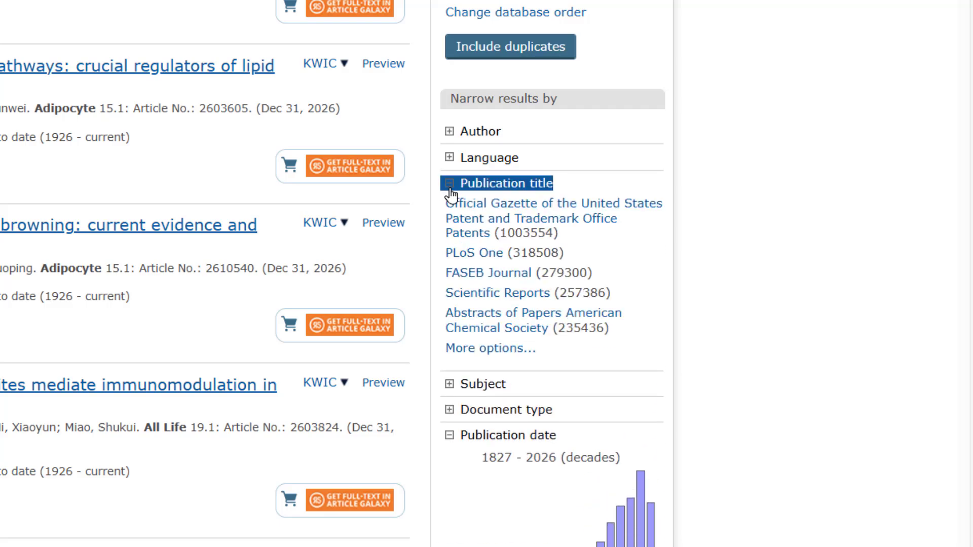
pyautogui.click(487, 350)
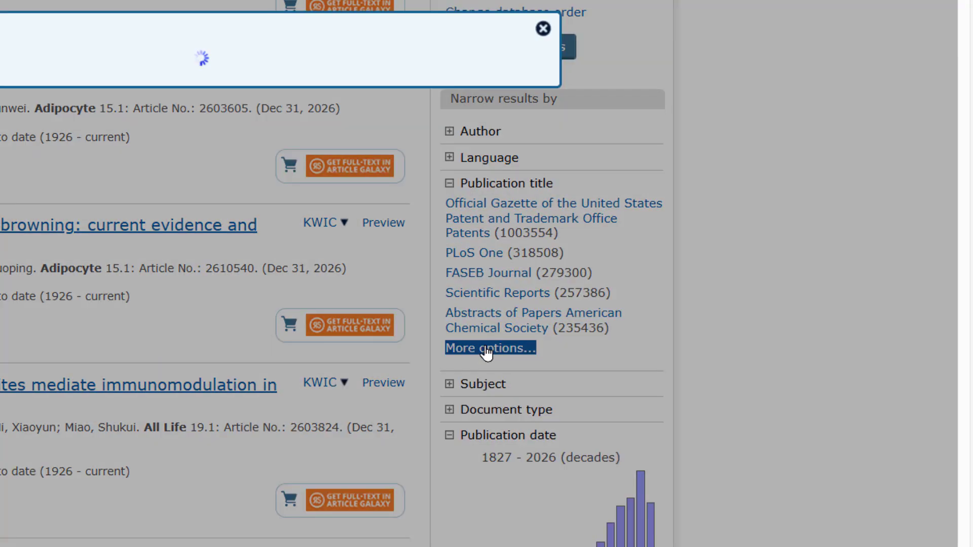
pyautogui.scroll(-6, 429, 149)
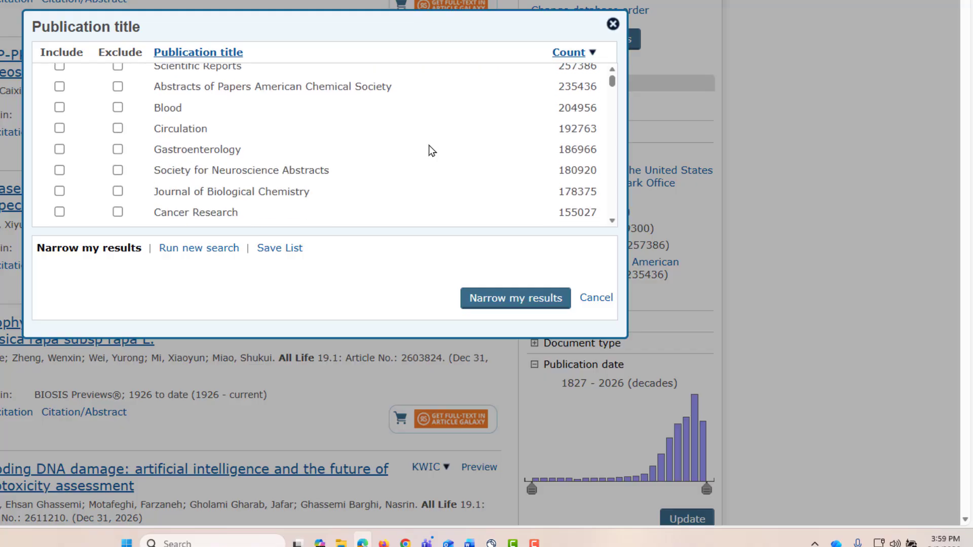
pyautogui.scroll(-10, 429, 149)
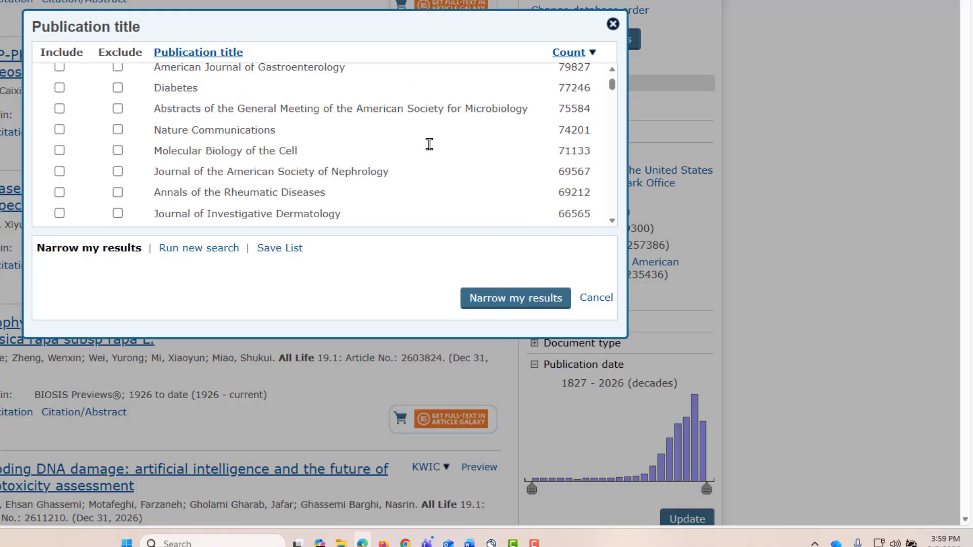
pyautogui.scroll(-4, 430, 151)
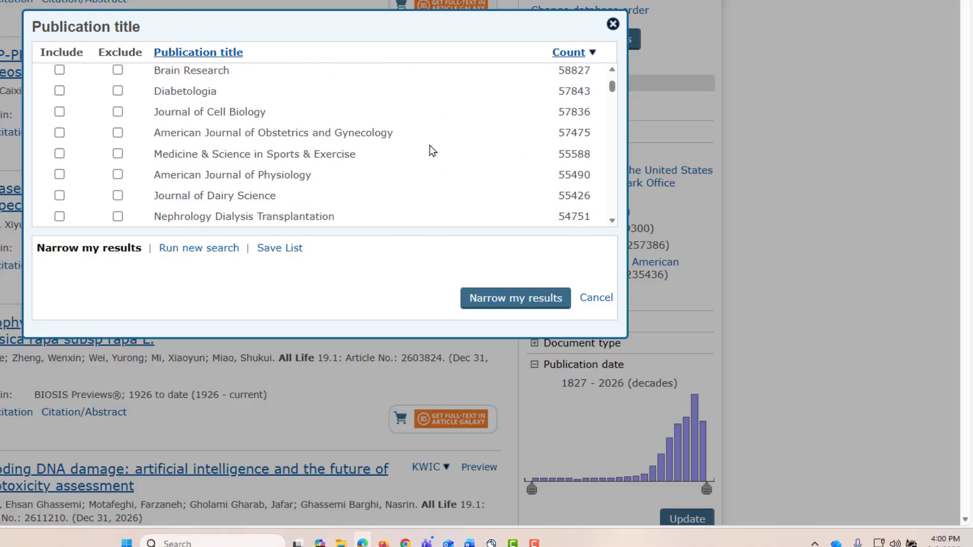
# Save the entire publication title list as XLS (Excel) and review the downloaded resultsfilters workbook in a maximized Excel window
pyautogui.click(286, 249)
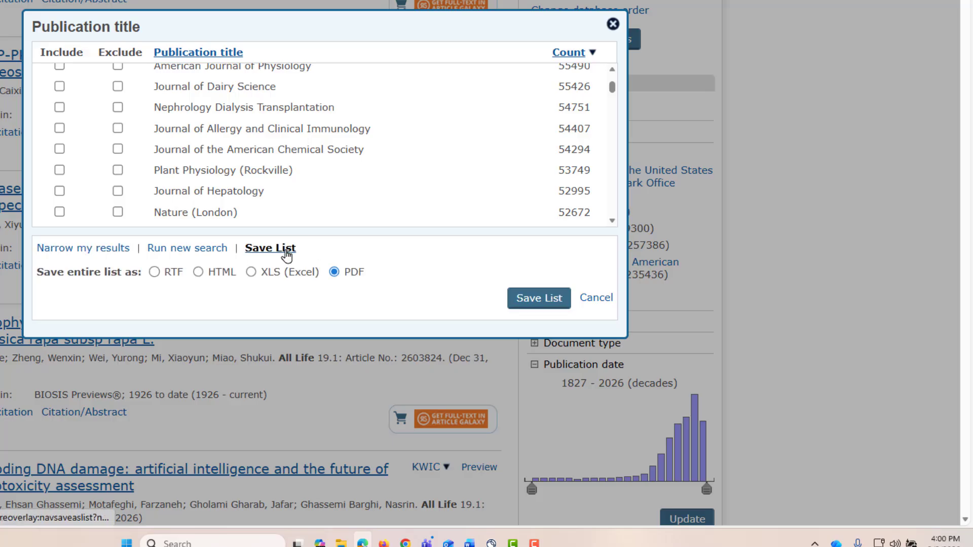
pyautogui.click(251, 274)
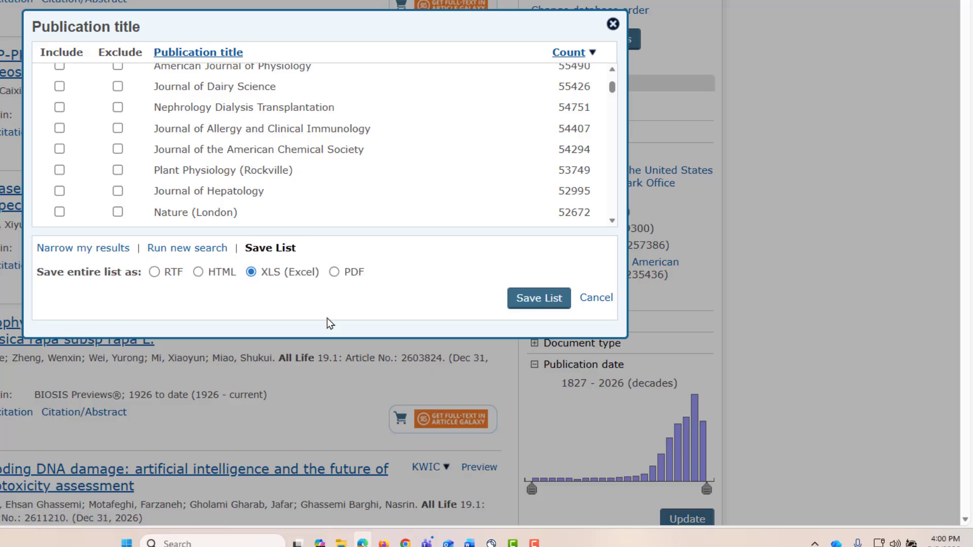
pyautogui.click(540, 301)
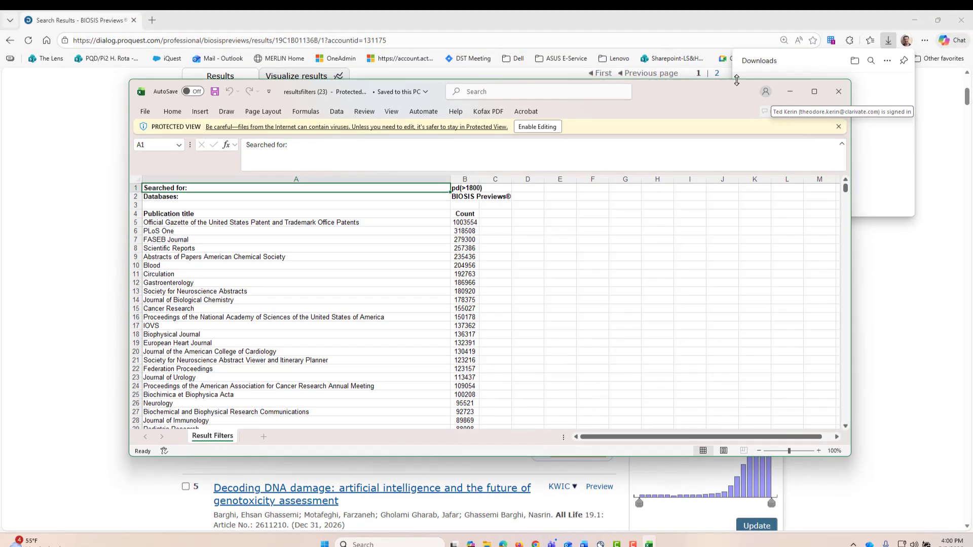
pyautogui.click(814, 91)
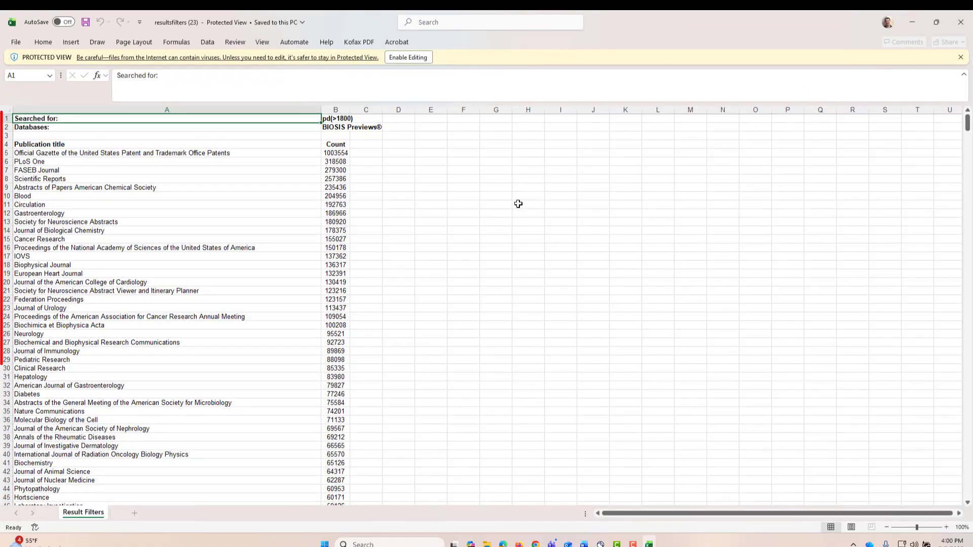
pyautogui.moveTo(967, 123)
pyautogui.mouseDown()
pyautogui.moveTo(940, 467)
pyautogui.moveTo(960, 129)
pyautogui.mouseUp()
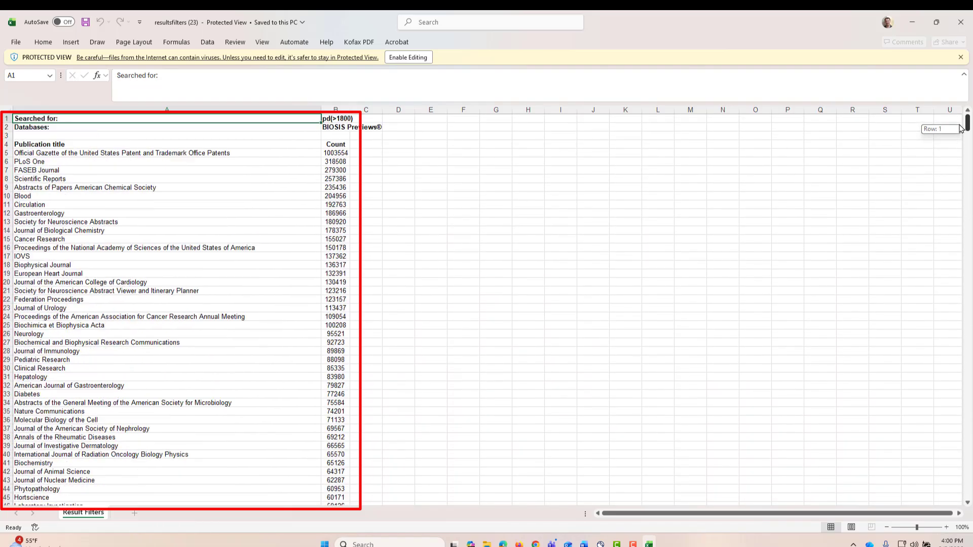